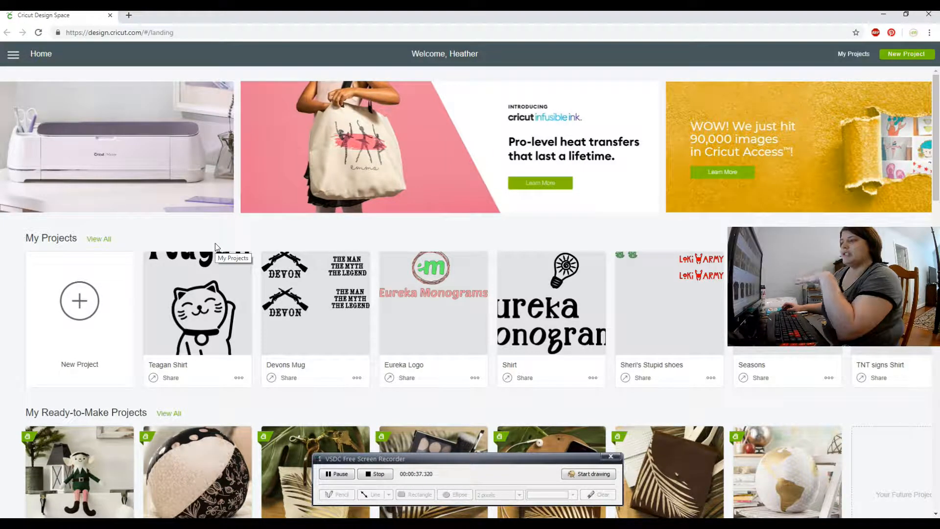
Look through the home page's project categories, from the ready-to-make projects down to Cricut Community and back up
scroll(216, 238, "down", 5)
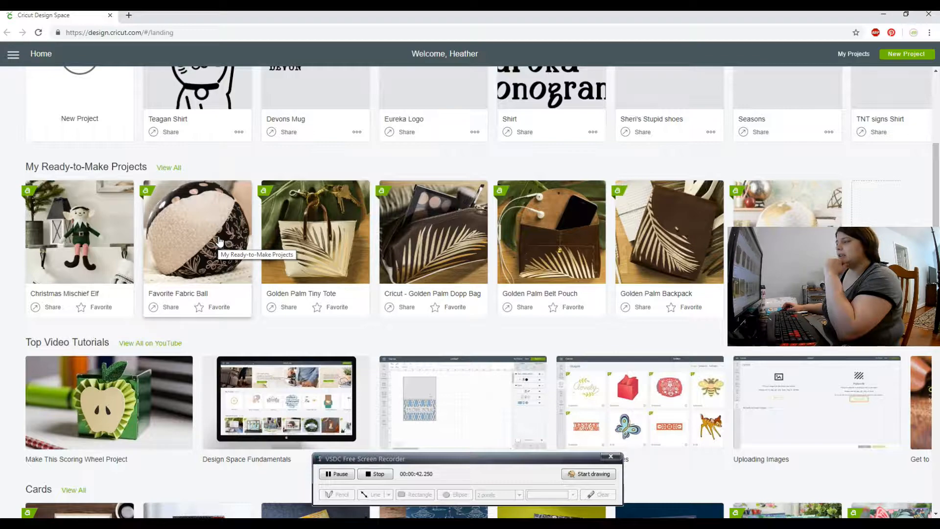
scroll(219, 241, "down", 3)
scroll(219, 241, "down", 1)
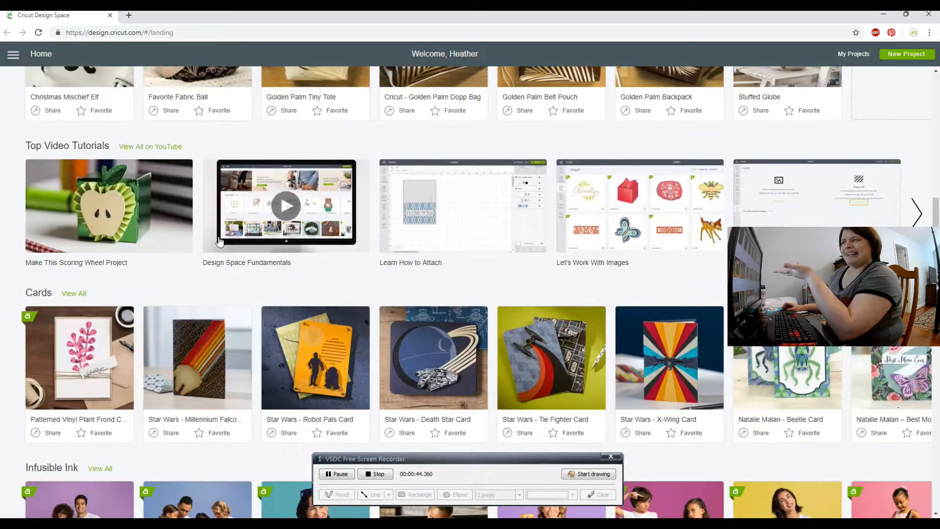
scroll(219, 240, "down", 6)
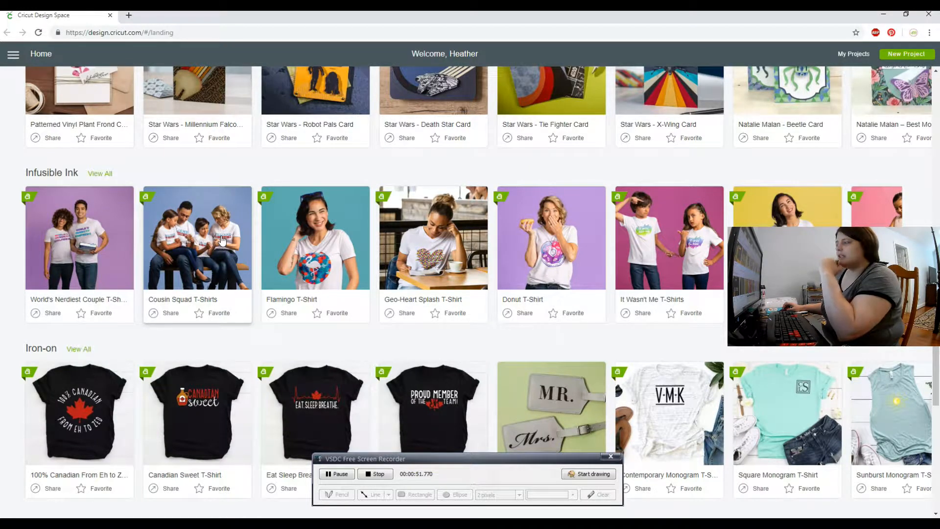
scroll(221, 240, "down", 6)
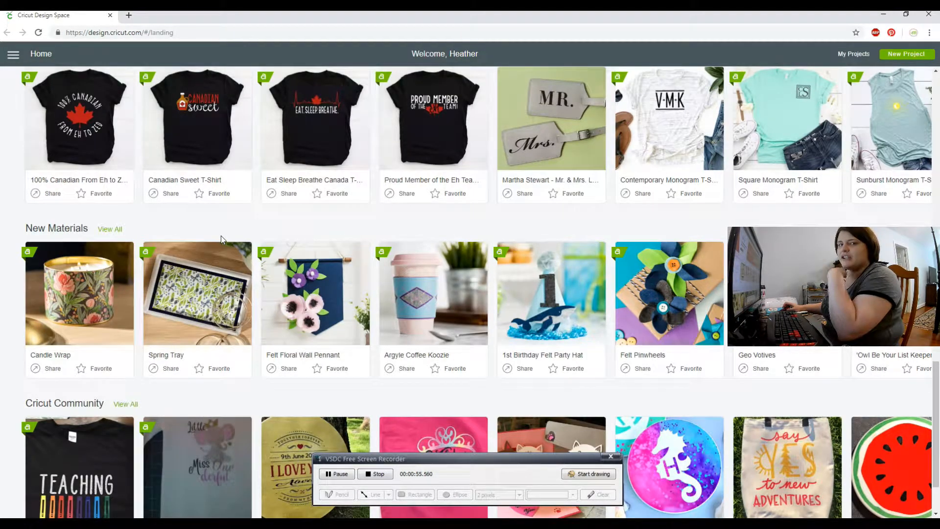
scroll(222, 236, "down", 2)
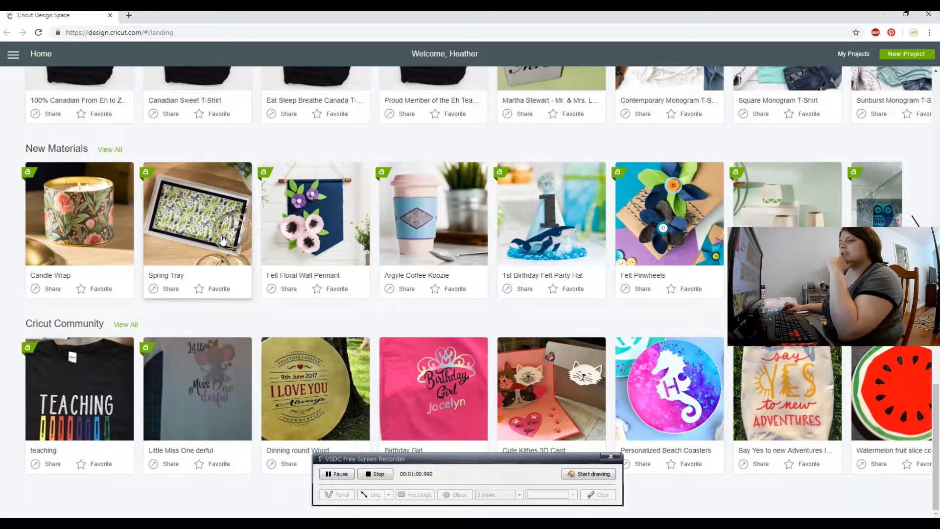
scroll(221, 239, "up", 14)
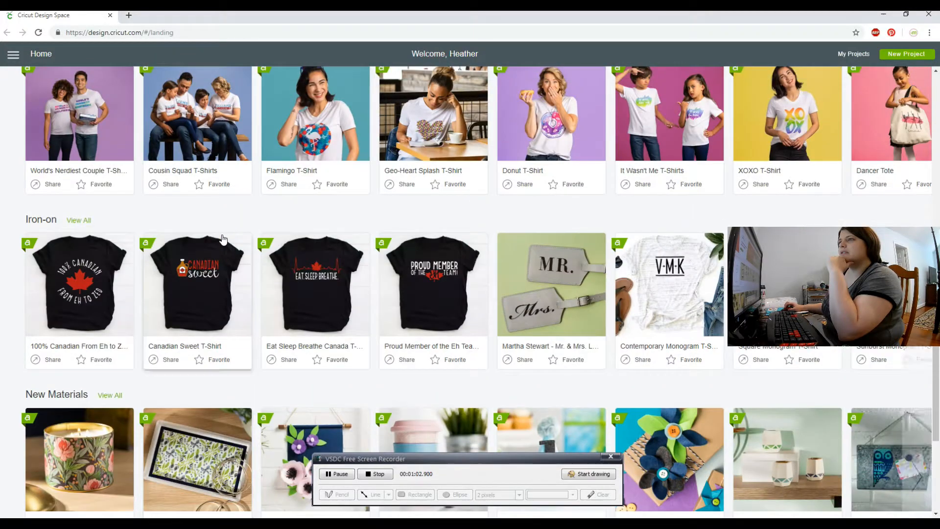
scroll(222, 239, "up", 8)
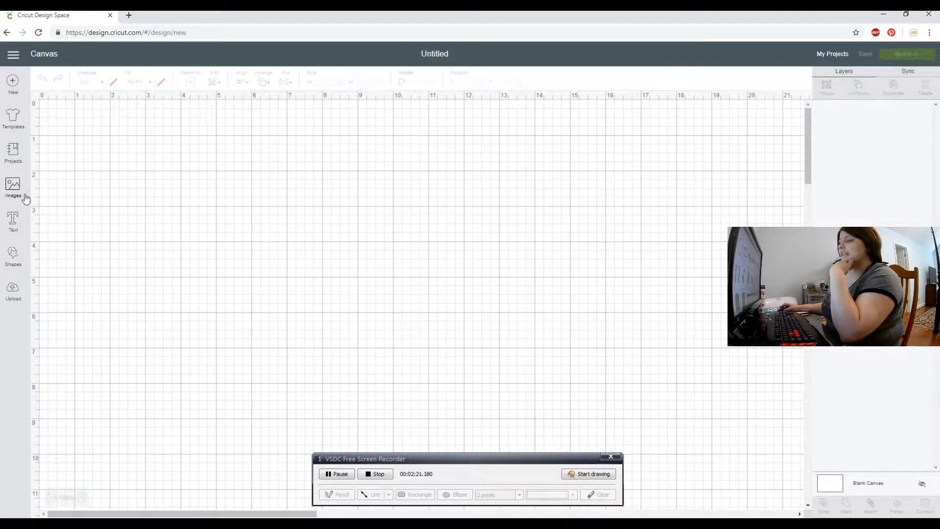
Open the template library from the blank canvas and browse the available canvas templates
left_click(20, 129)
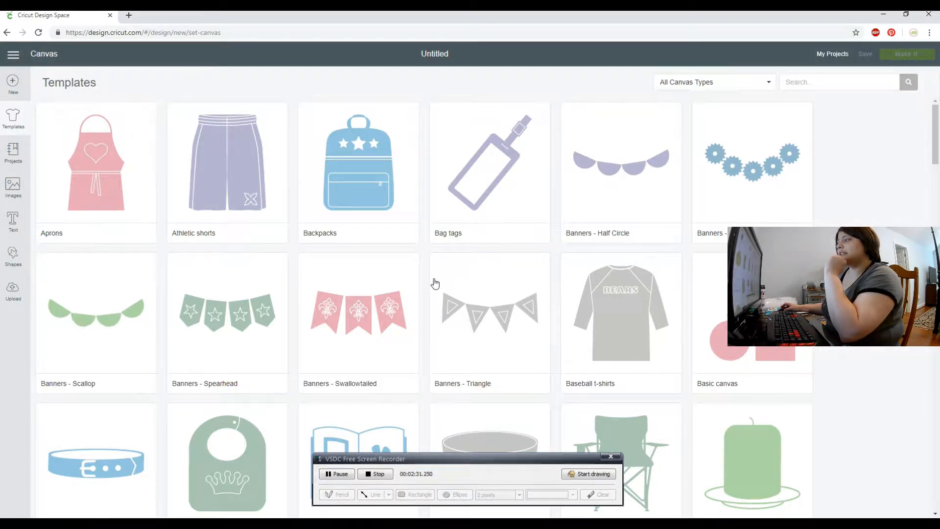
scroll(435, 283, "down", 4)
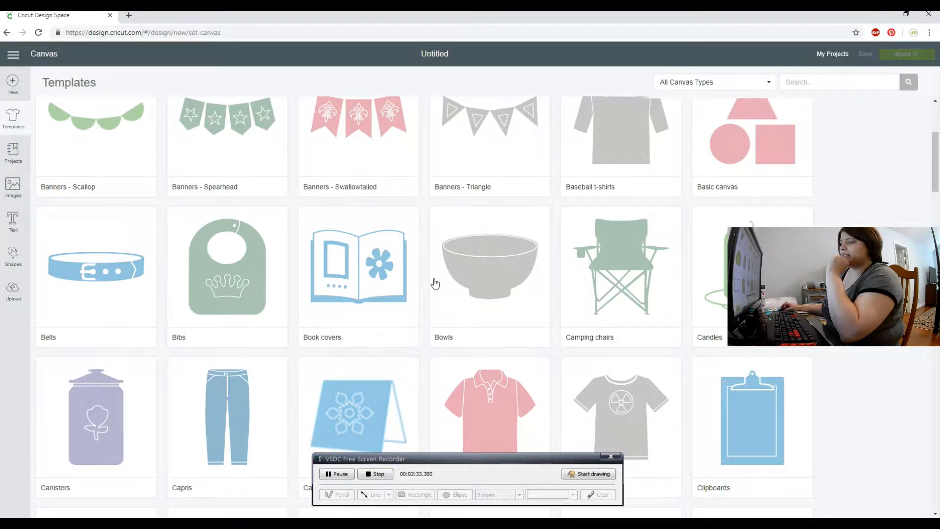
scroll(434, 283, "down", 3)
scroll(435, 283, "down", 5)
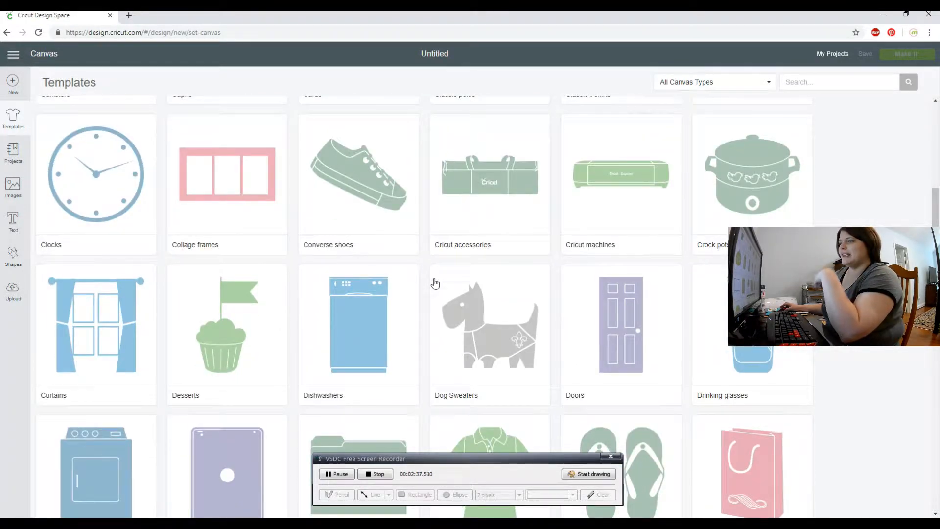
scroll(435, 283, "down", 4)
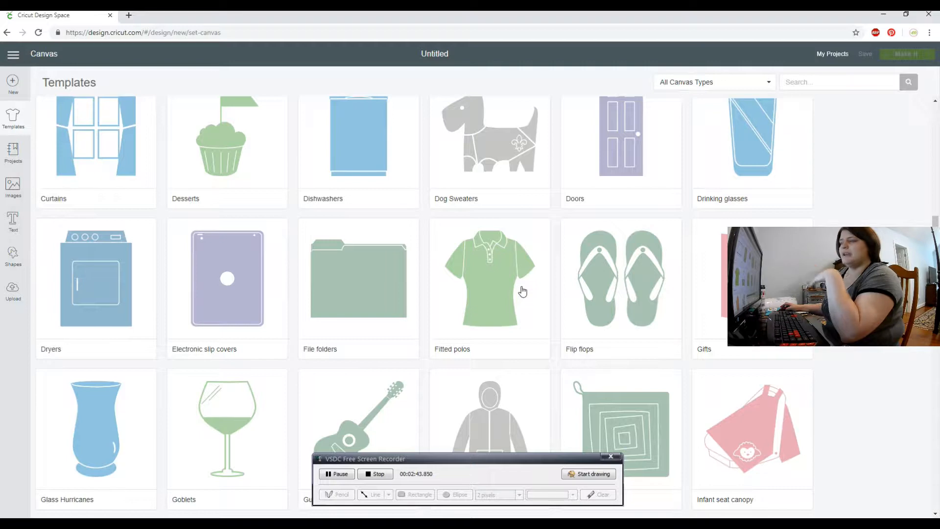
scroll(522, 292, "down", 5)
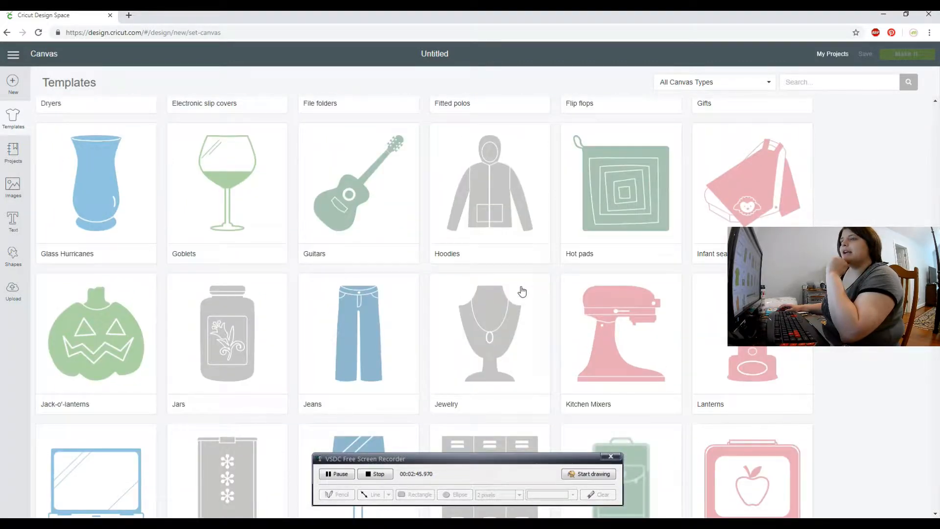
scroll(522, 291, "down", 1)
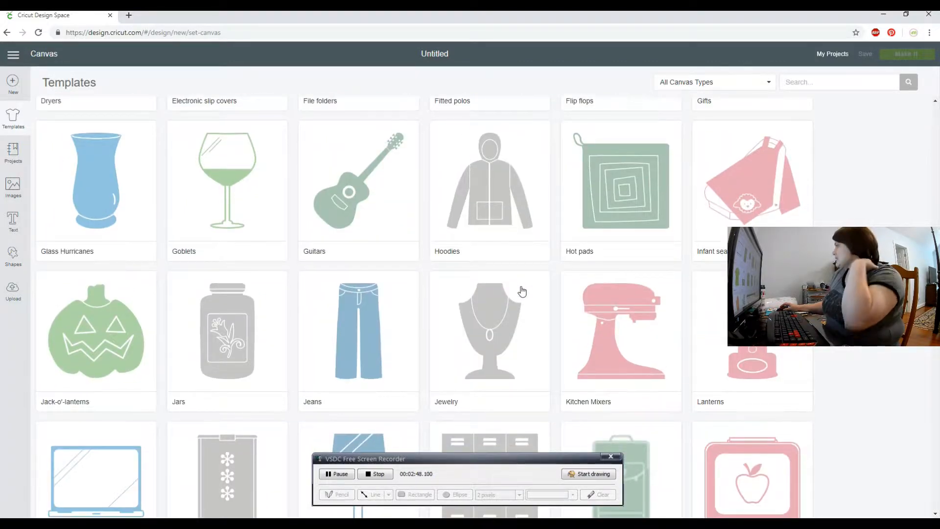
scroll(523, 292, "down", 1)
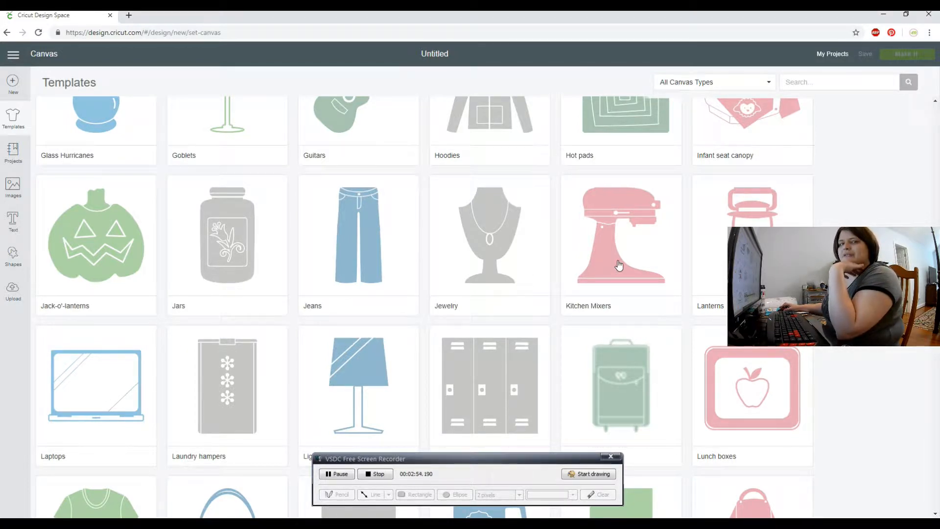
scroll(620, 265, "down", 4)
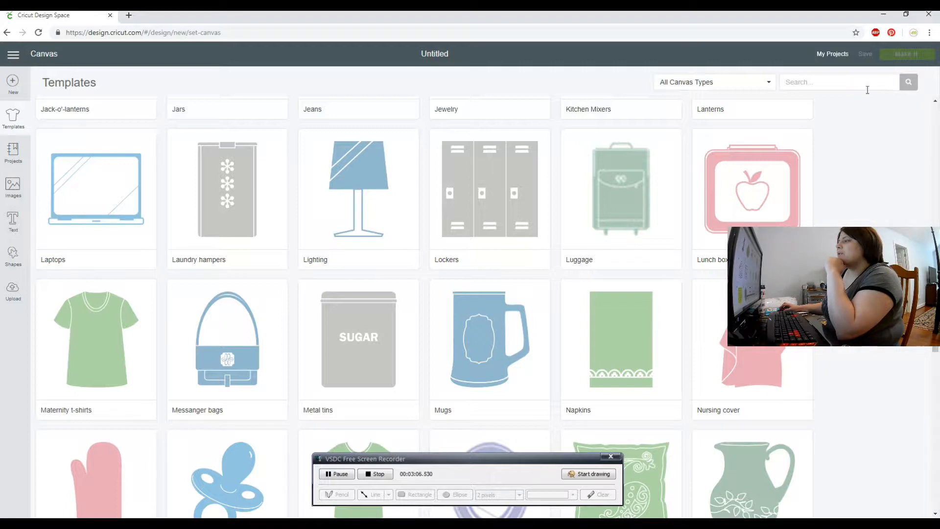
Open the image library and browse the featured images
left_click(12, 188)
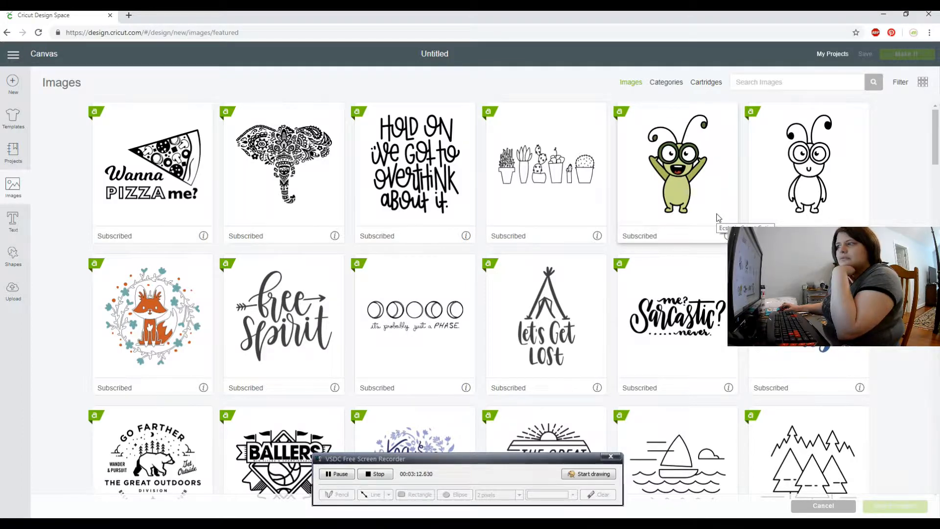
scroll(900, 225, "down", 3)
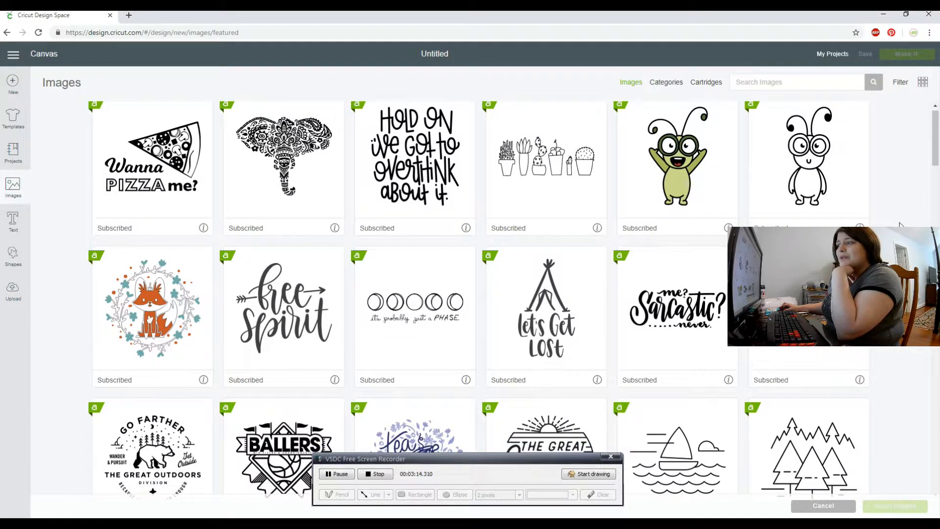
scroll(901, 224, "down", 5)
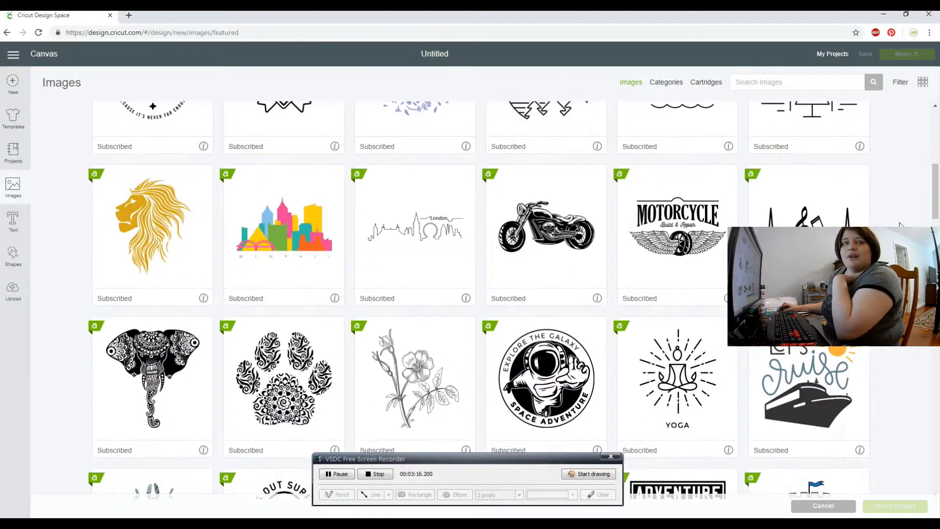
scroll(900, 224, "down", 5)
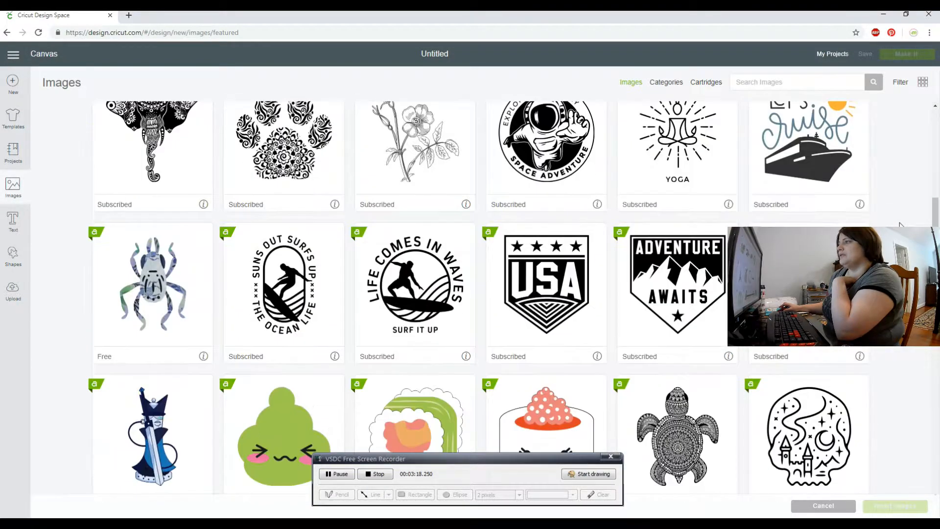
scroll(900, 224, "down", 6)
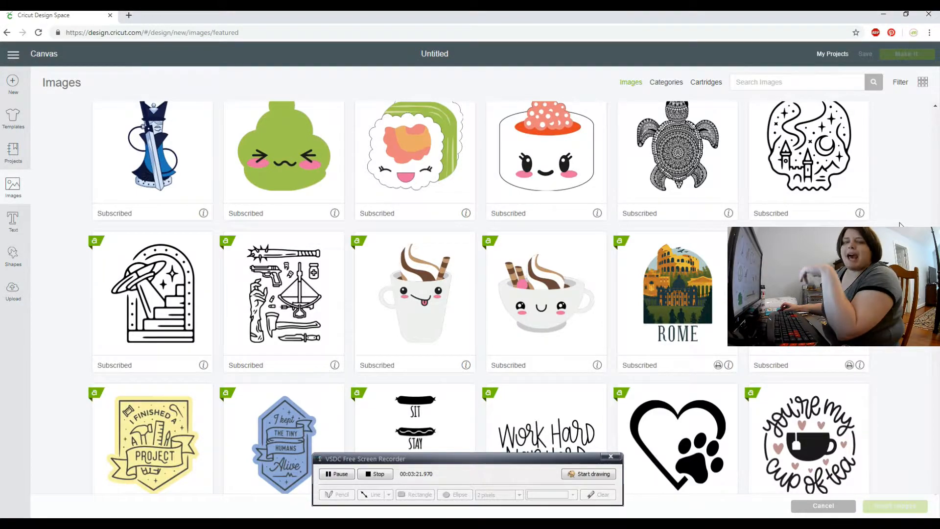
scroll(900, 224, "down", 2)
scroll(900, 224, "down", 4)
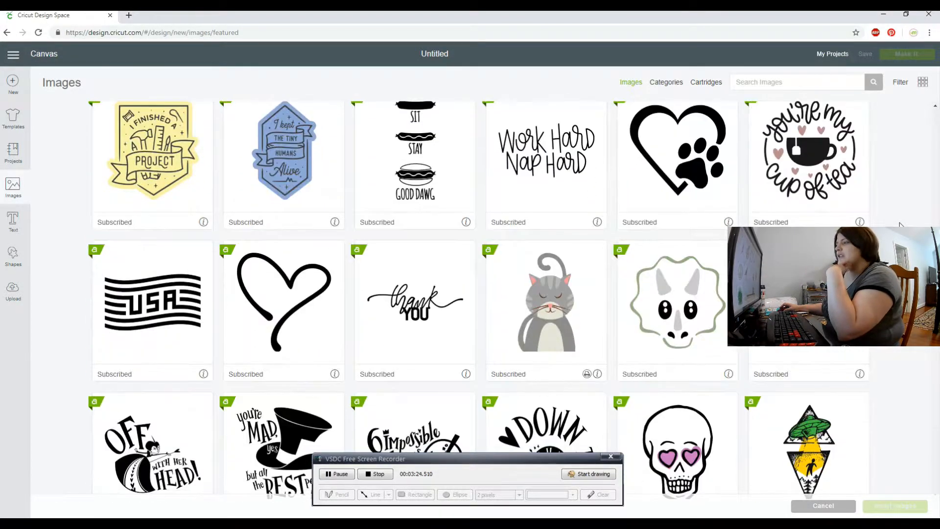
scroll(900, 225, "down", 4)
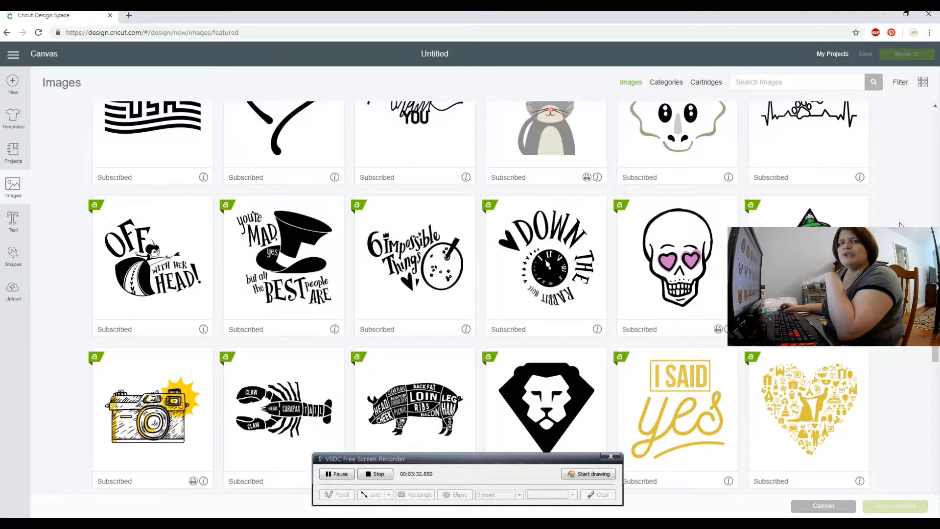
scroll(901, 224, "down", 5)
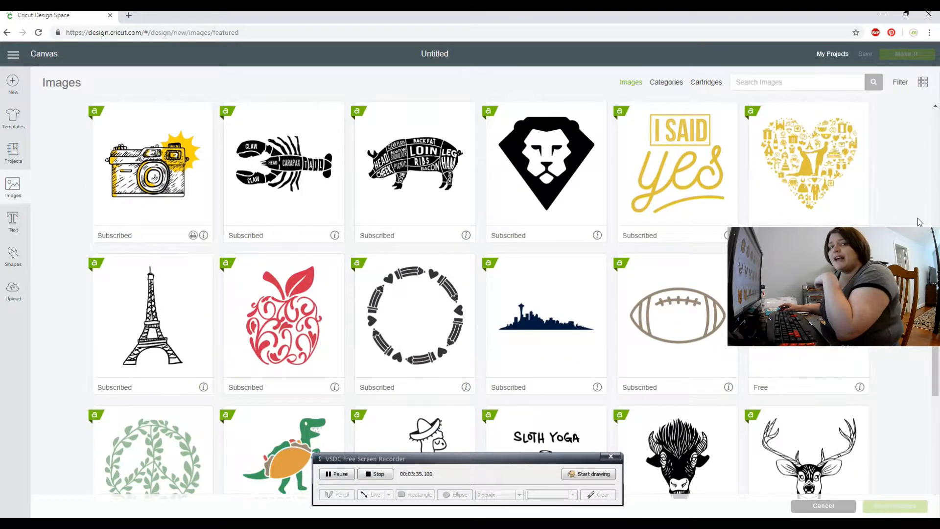
scroll(920, 222, "down", 3)
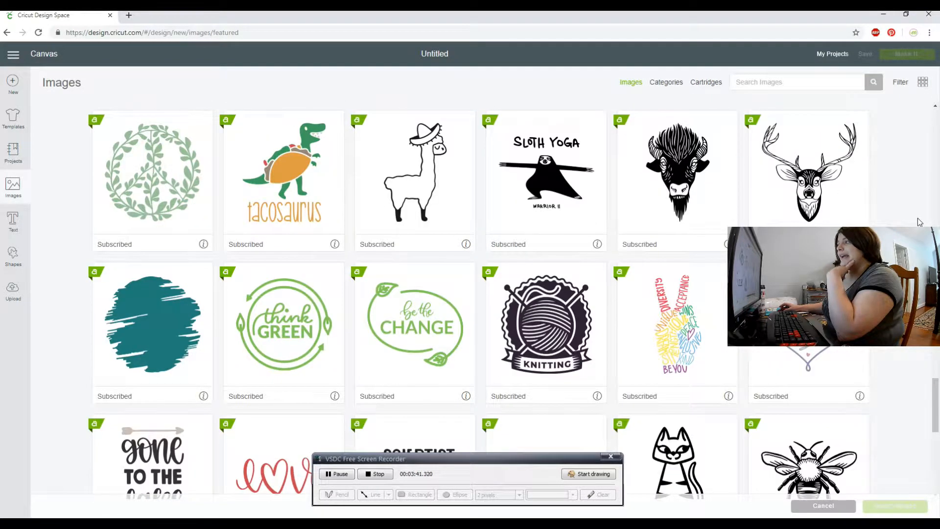
scroll(920, 222, "down", 3)
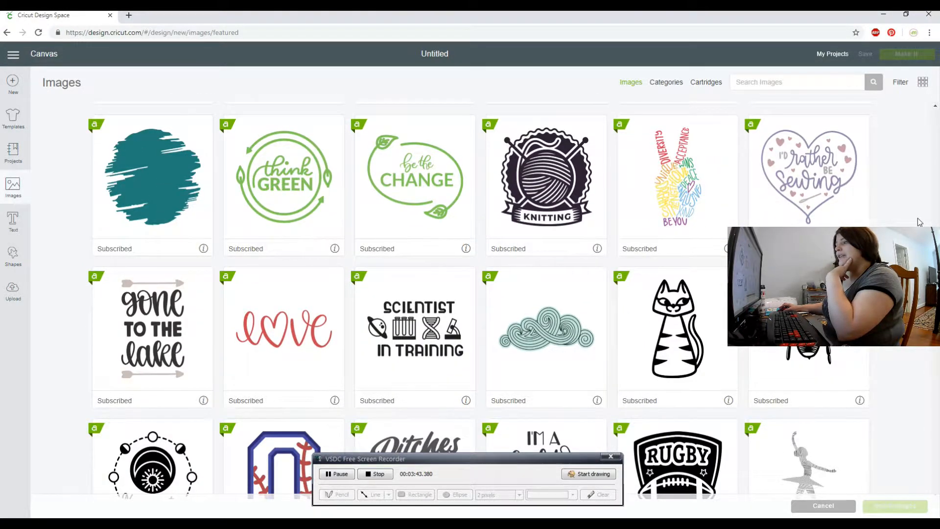
scroll(920, 222, "down", 3)
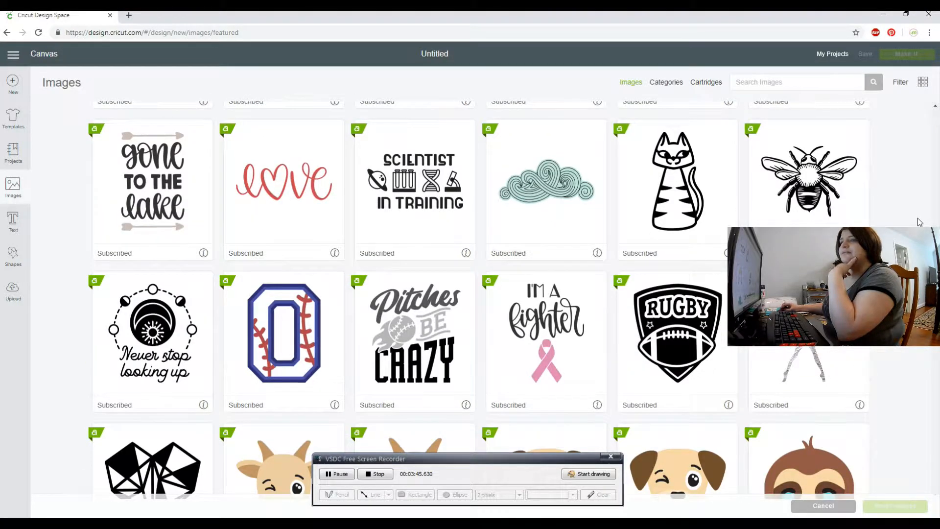
scroll(920, 222, "down", 10)
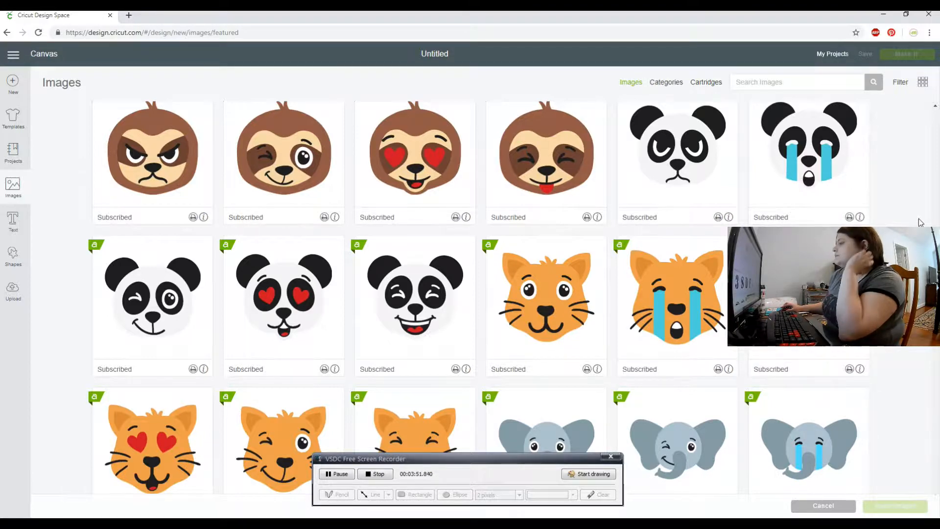
scroll(920, 222, "down", 12)
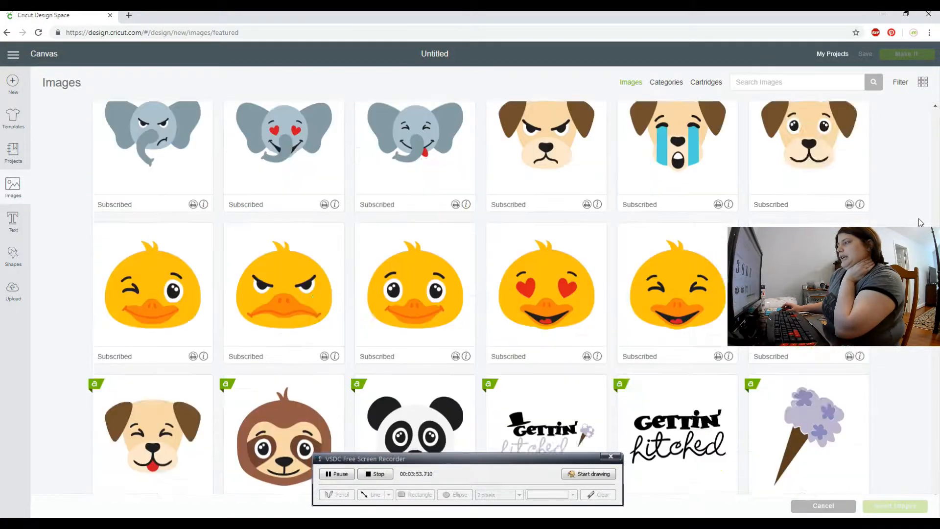
scroll(920, 222, "down", 4)
scroll(920, 222, "down", 5)
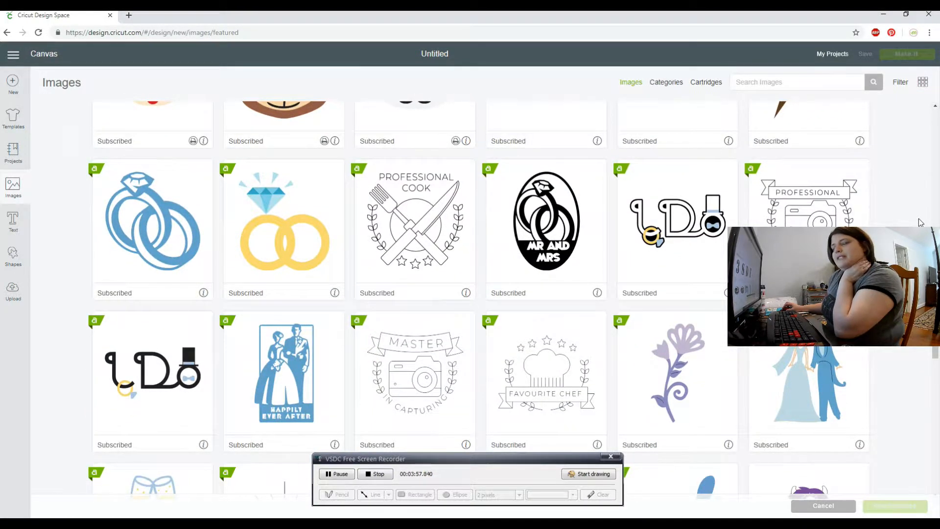
scroll(920, 222, "down", 5)
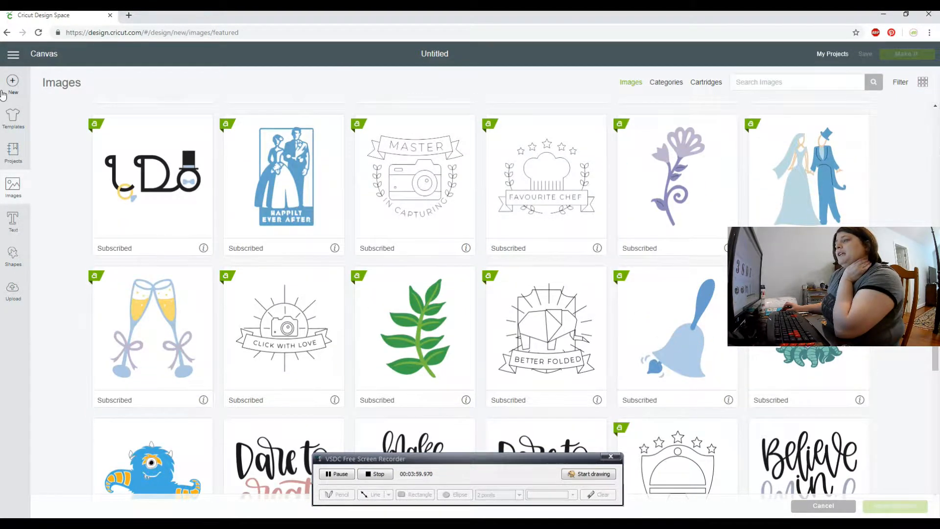
Open the upload page, show all previously uploaded images and browse through them
left_click(17, 295)
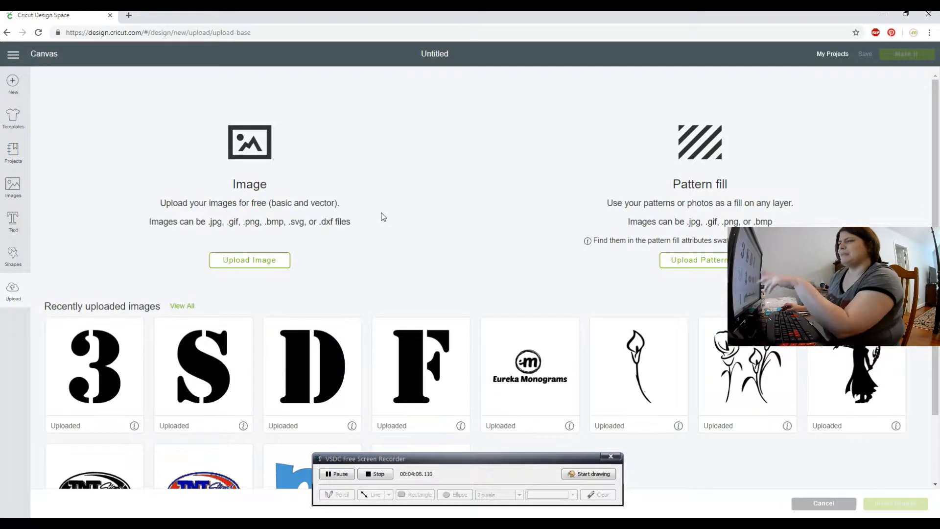
scroll(383, 217, "down", 2)
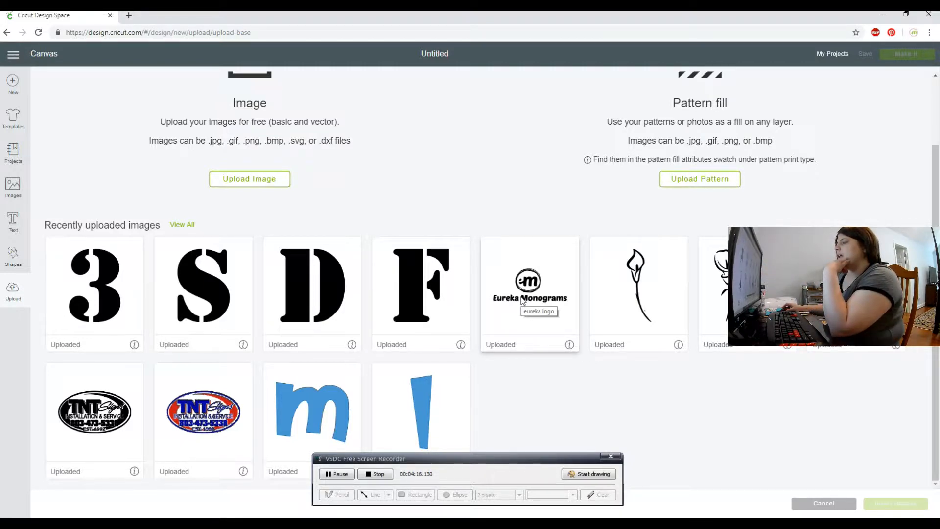
left_click(182, 225)
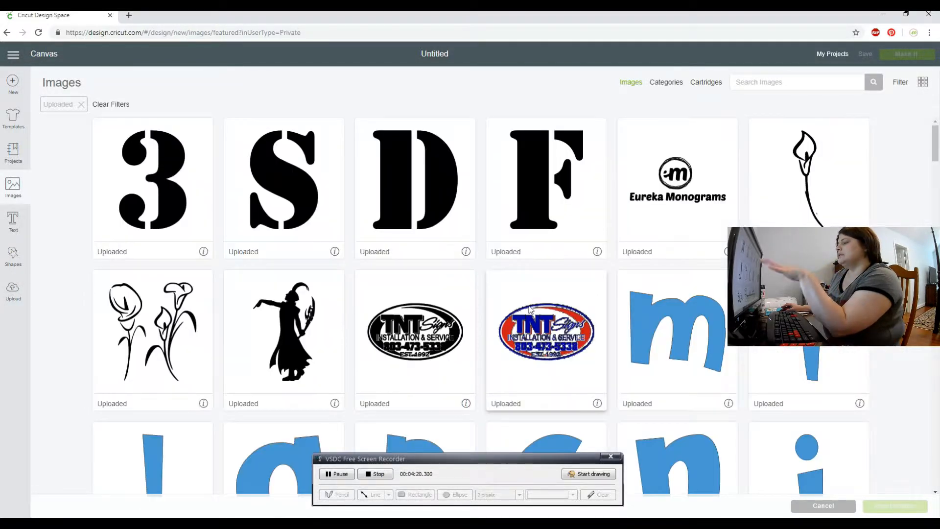
scroll(530, 309, "down", 3)
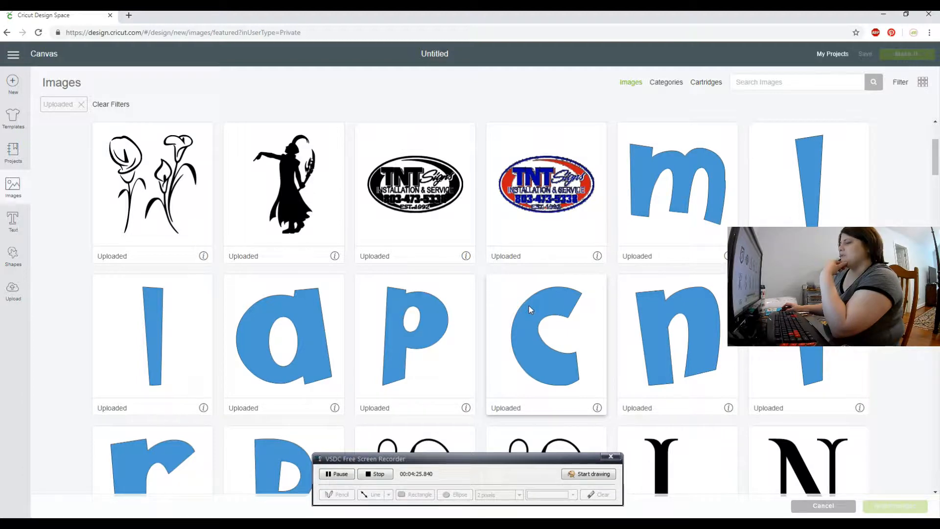
scroll(529, 306, "down", 9)
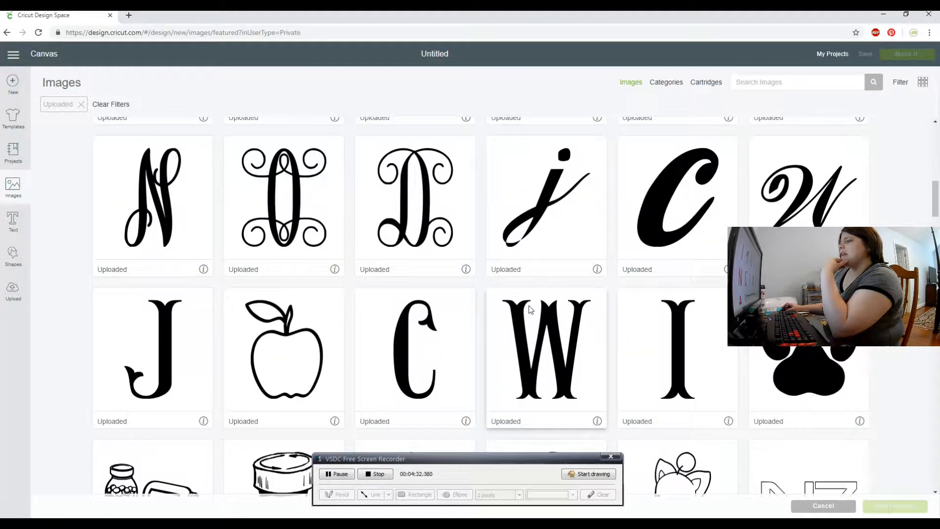
Select the curled monogram letter G and the vine-style letter H among the uploaded images
scroll(529, 305, "down", 1)
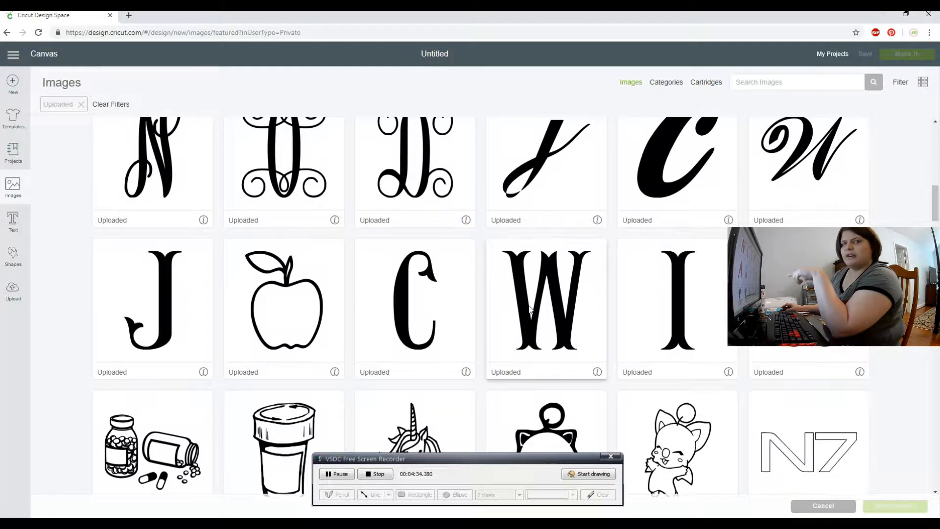
scroll(529, 308, "up", 3)
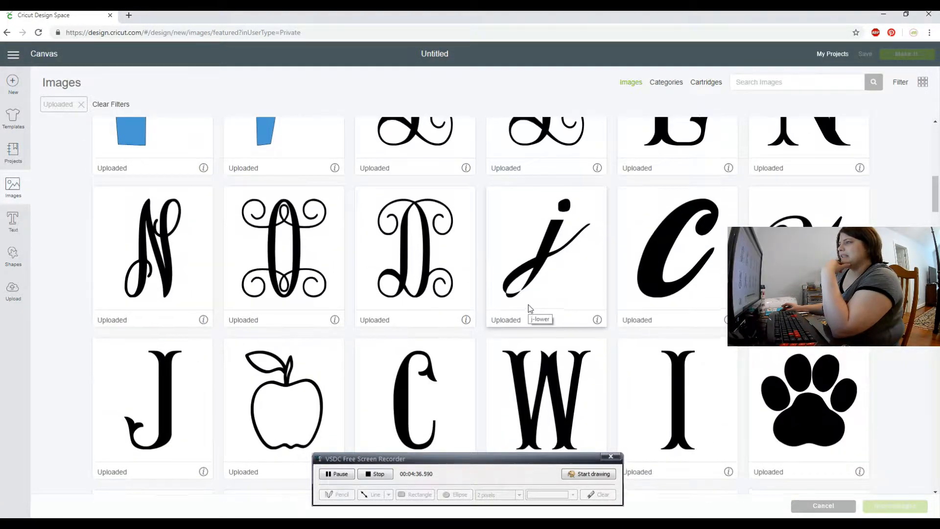
scroll(529, 307, "down", 11)
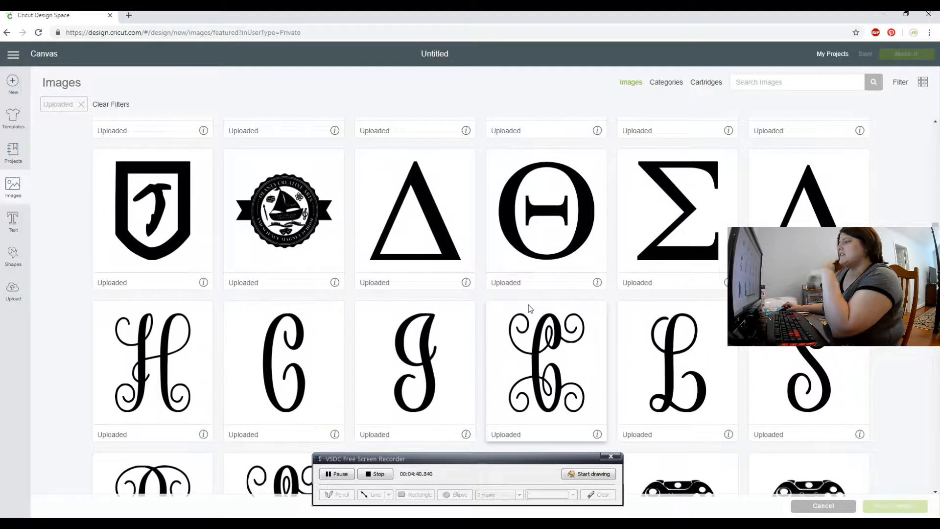
scroll(529, 308, "down", 6)
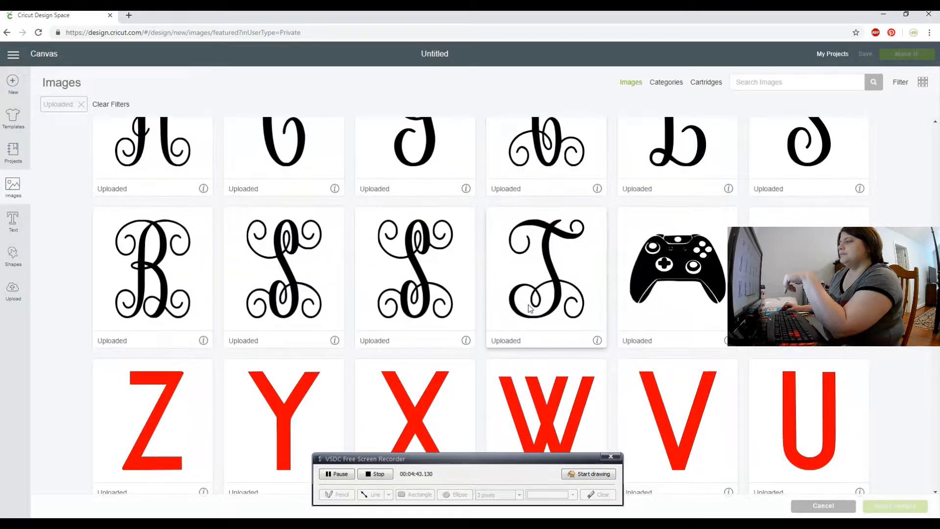
scroll(529, 308, "down", 9)
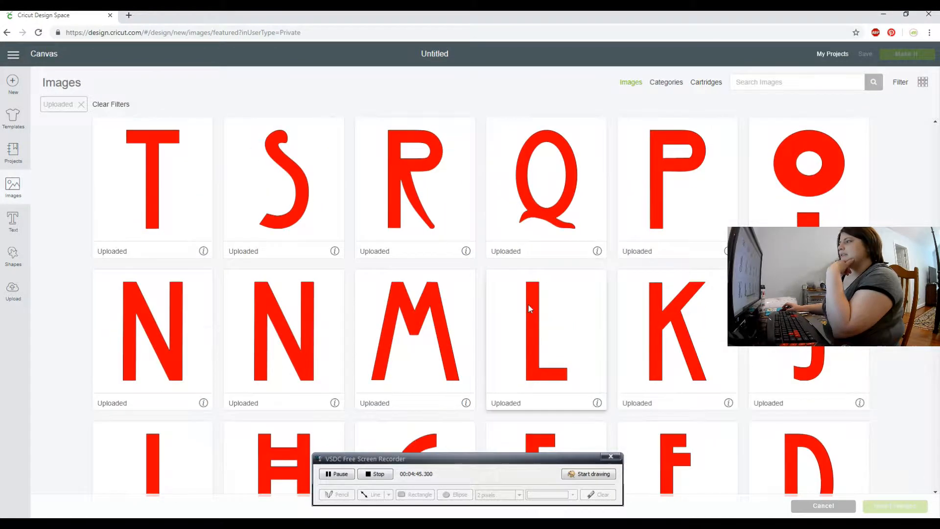
scroll(529, 308, "down", 6)
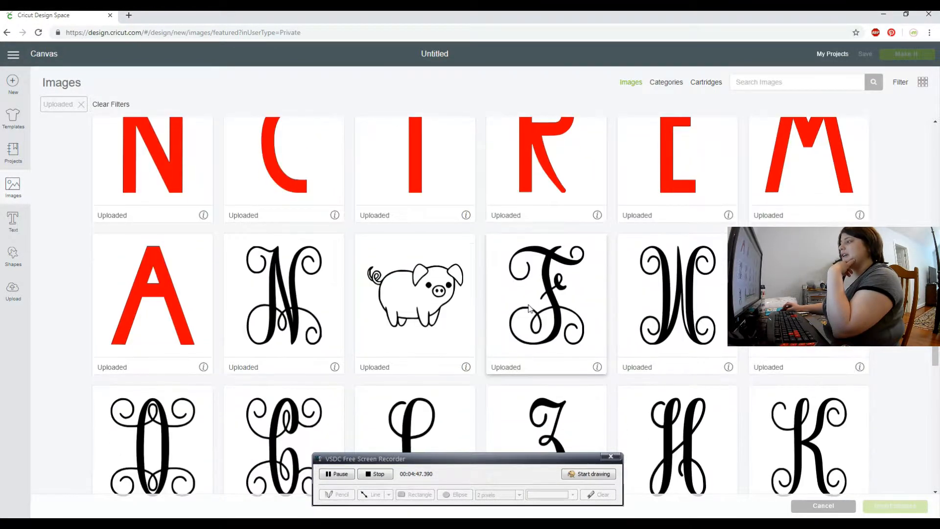
scroll(529, 308, "down", 6)
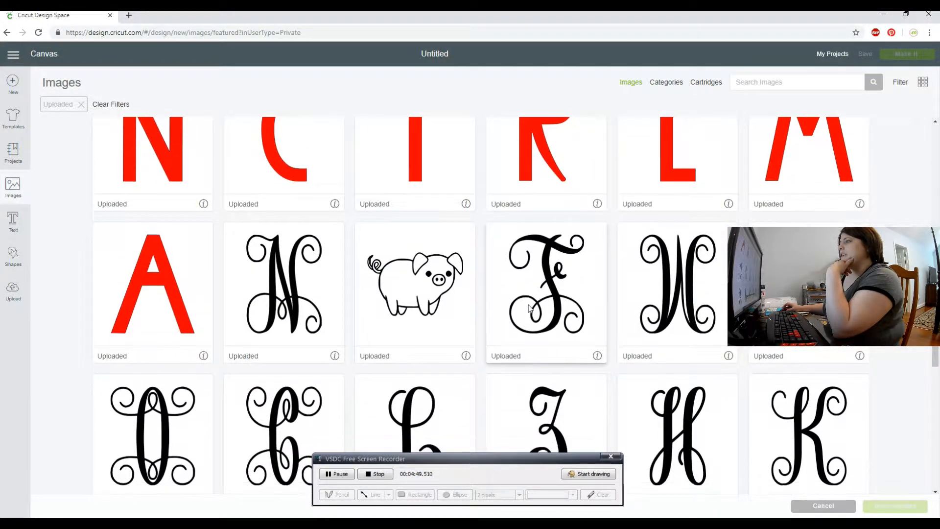
scroll(529, 307, "down", 6)
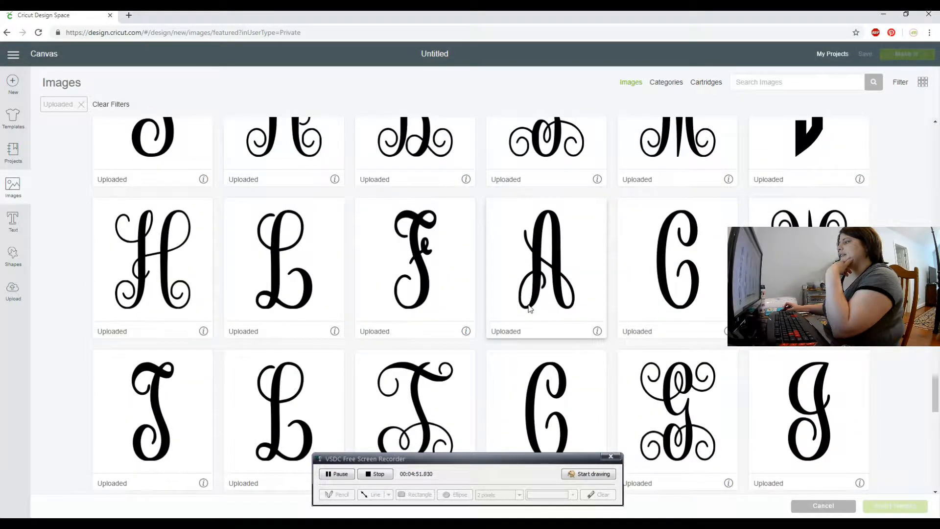
scroll(636, 237, "up", 3)
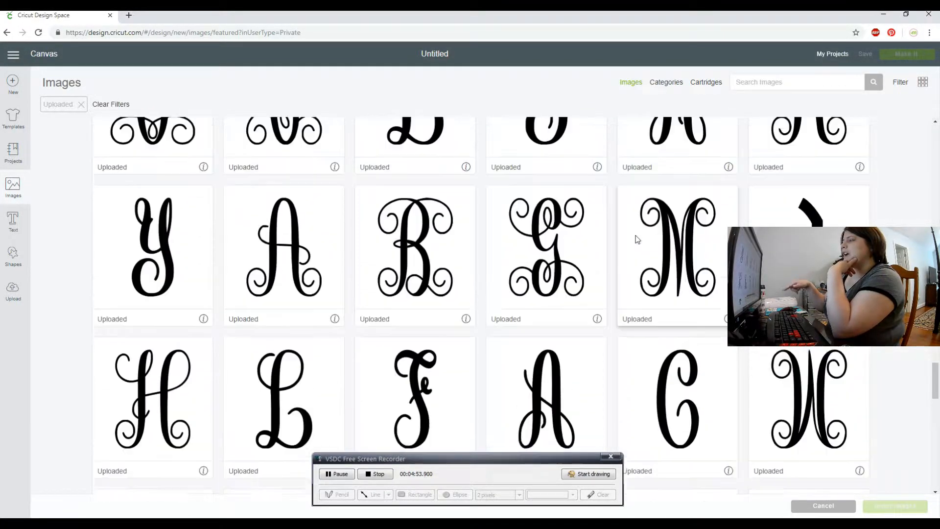
left_click(571, 255)
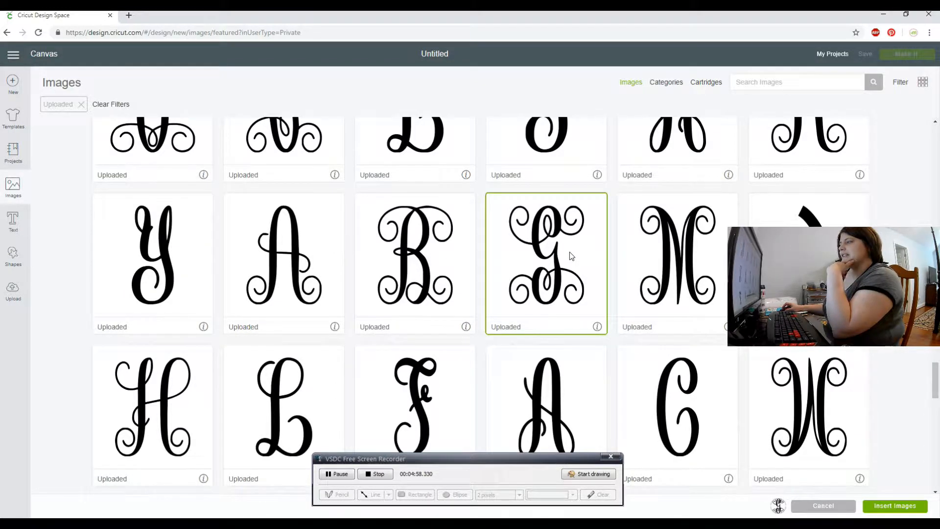
scroll(570, 255, "up", 2)
scroll(570, 254, "up", 2)
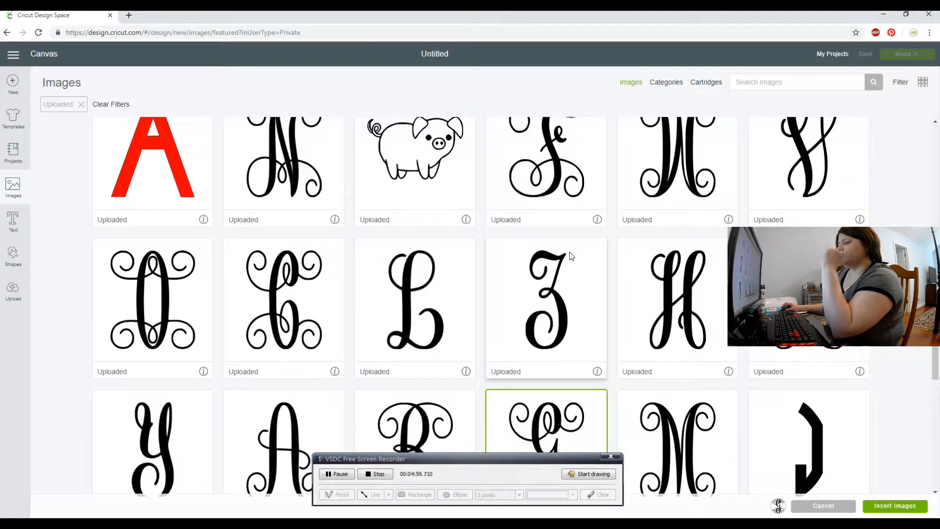
left_click(681, 299)
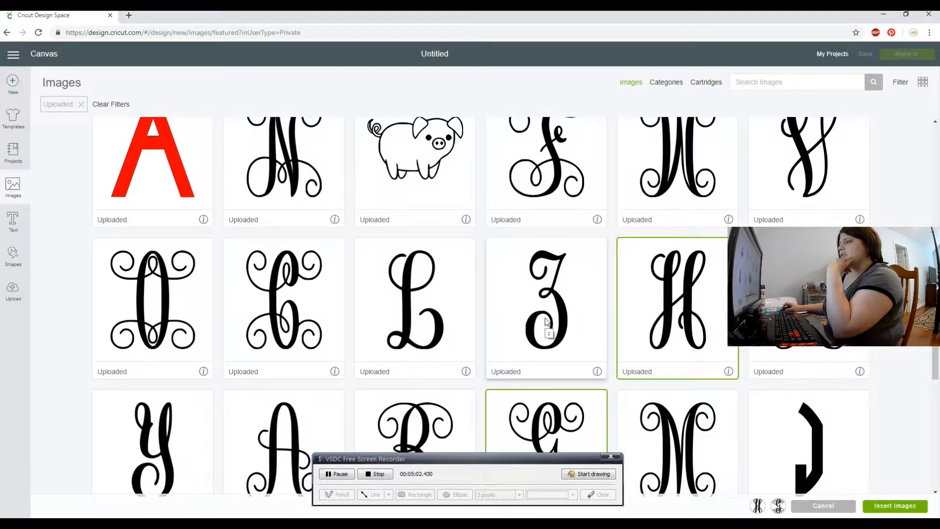
Find the vine-style monogram letter M with looped feet among the uploaded images and add it to the selection
scroll(546, 321, "up", 3)
scroll(546, 321, "down", 4)
scroll(545, 318, "down", 4)
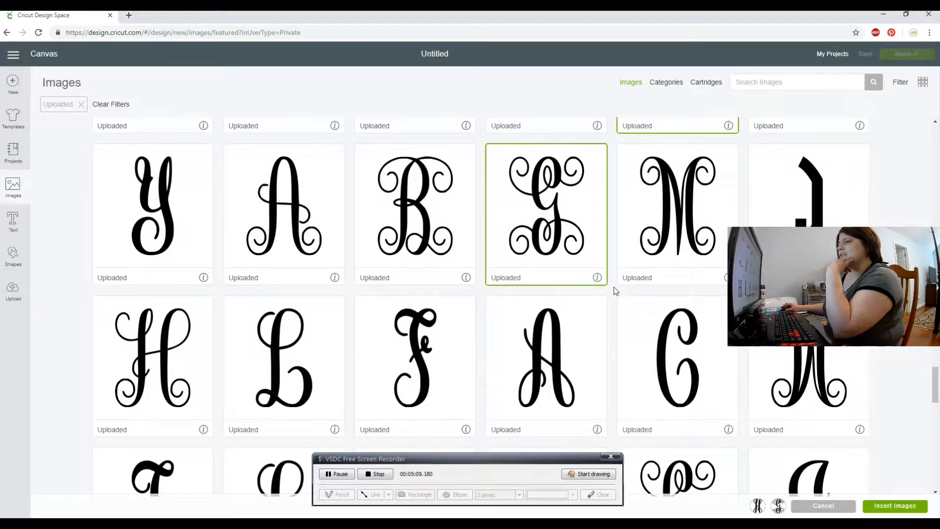
scroll(616, 291, "down", 5)
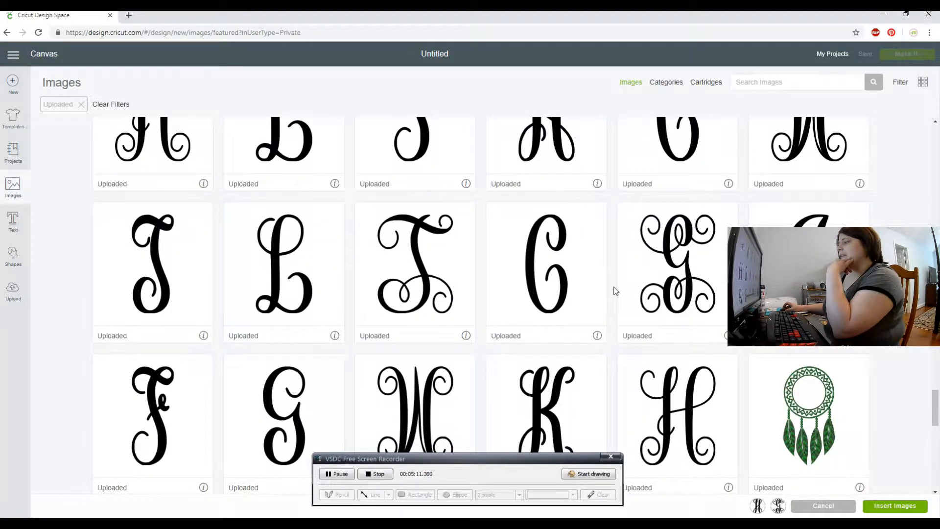
scroll(616, 291, "down", 6)
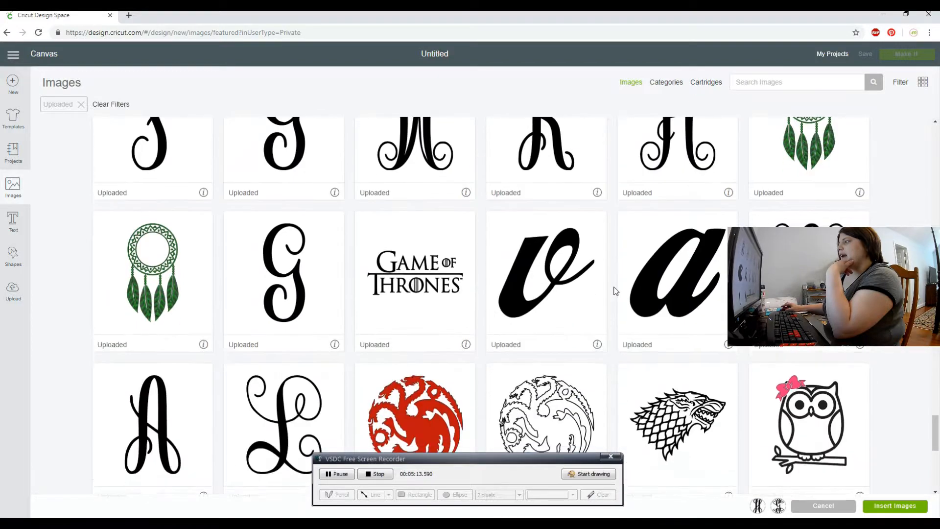
scroll(616, 291, "down", 4)
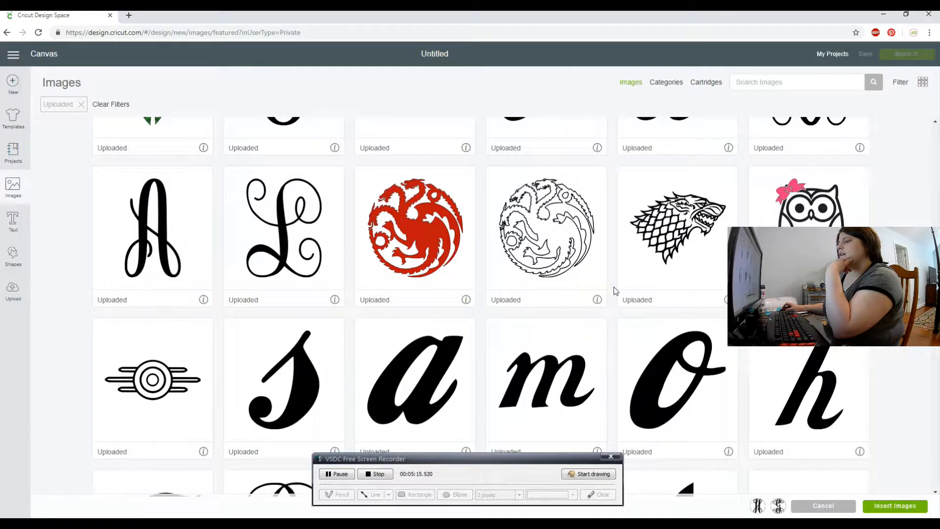
scroll(616, 291, "down", 9)
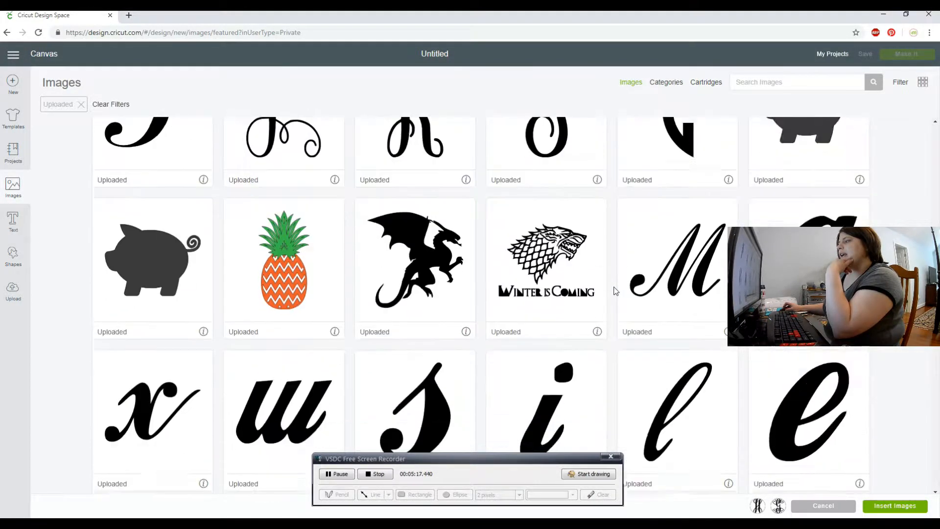
scroll(615, 291, "down", 6)
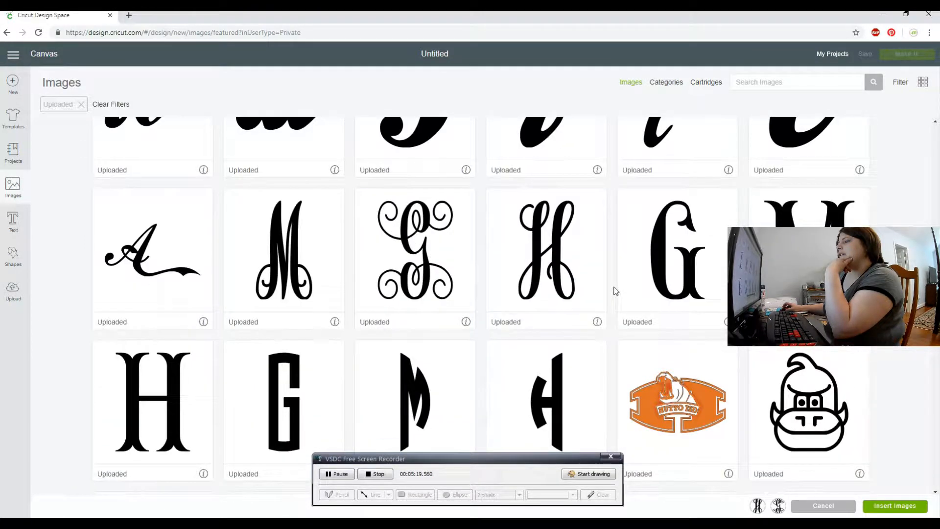
scroll(616, 291, "down", 2)
left_click(284, 166)
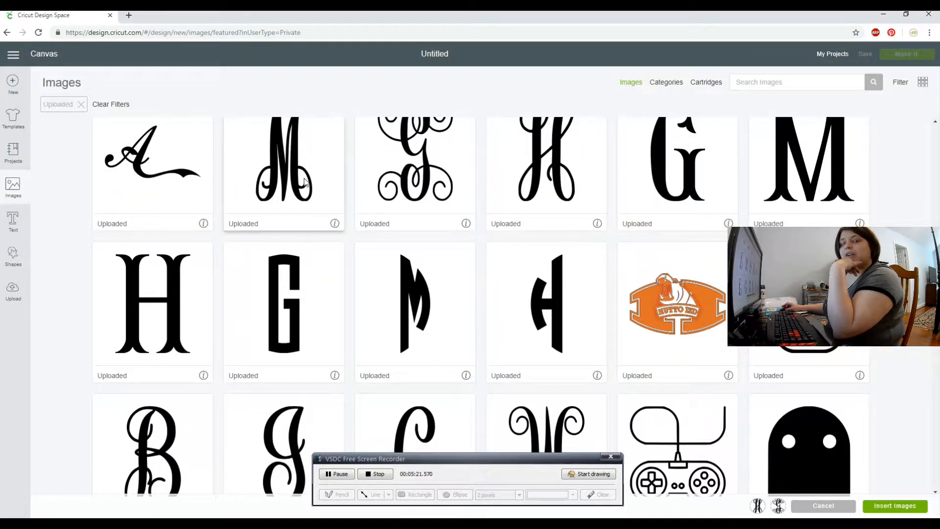
Look through the remaining uploaded images down to the praying hands, selecting and deselecting the cat head outline on the way
scroll(615, 291, "down", 6)
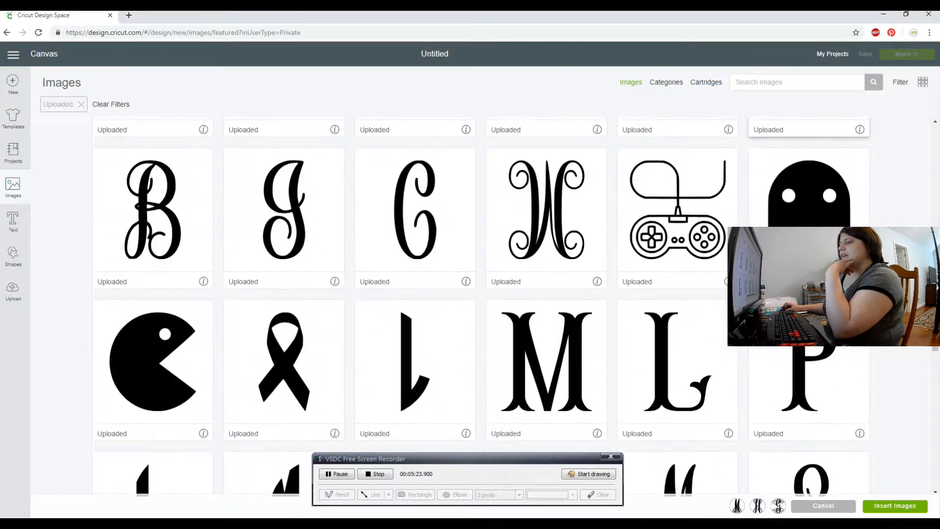
scroll(616, 291, "down", 3)
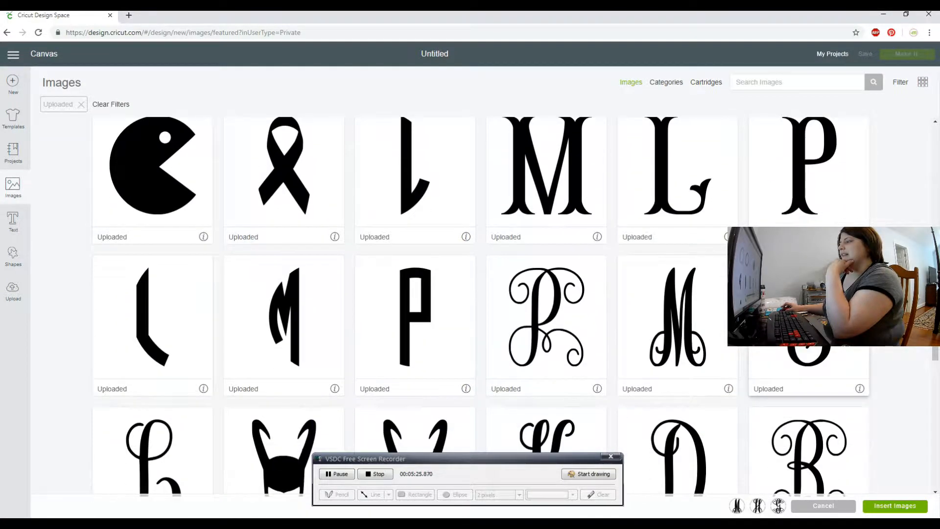
scroll(615, 291, "down", 6)
scroll(615, 291, "down", 8)
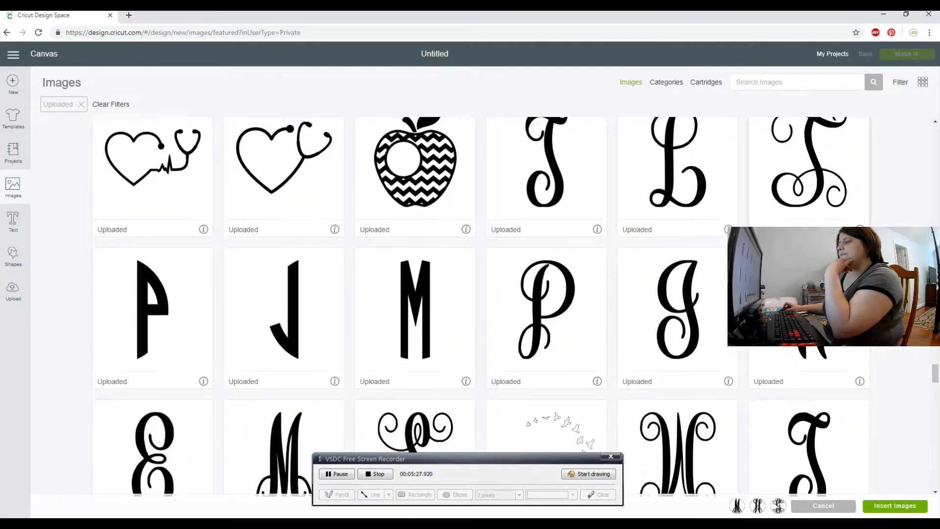
scroll(616, 291, "down", 3)
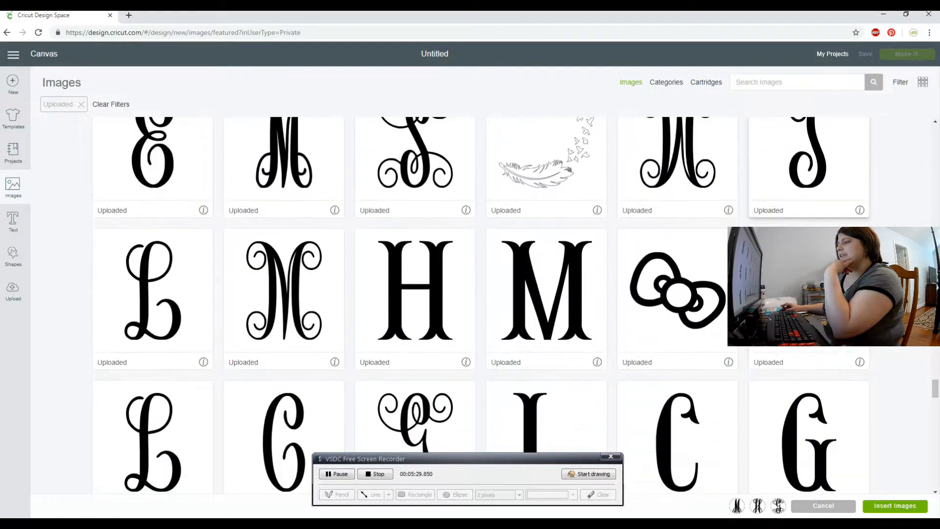
left_click(794, 269)
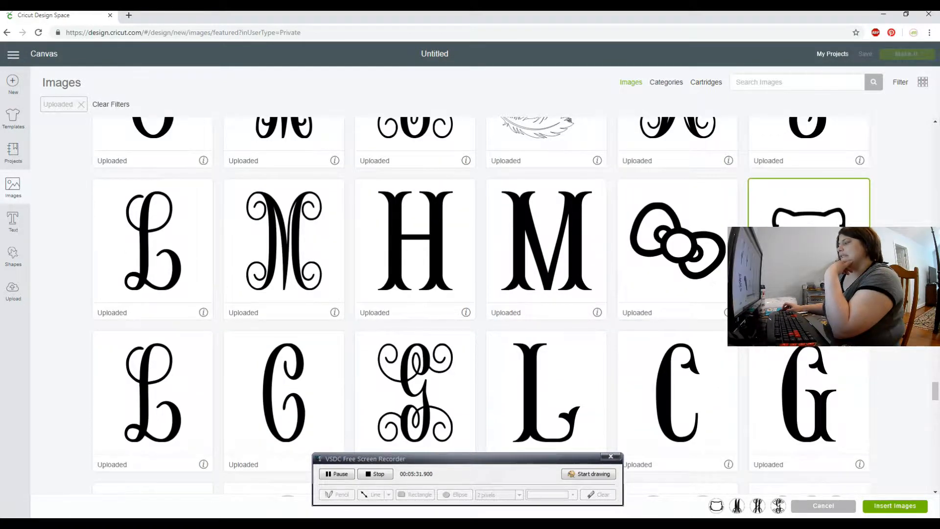
left_click(794, 268)
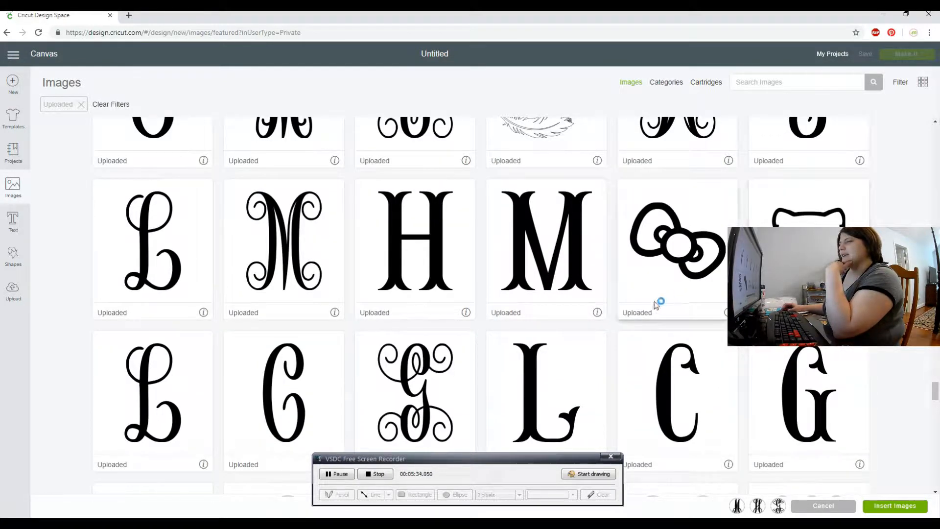
scroll(655, 301, "down", 7)
scroll(656, 302, "down", 12)
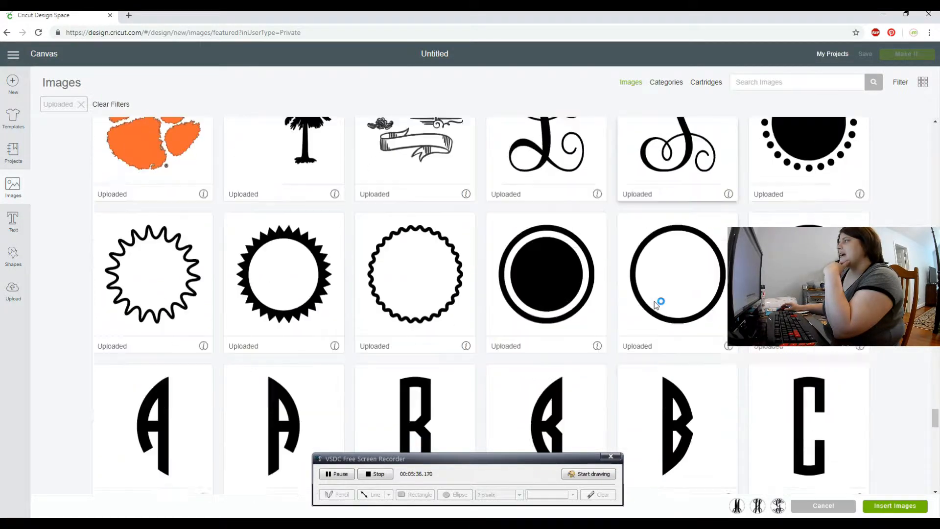
scroll(654, 301, "down", 13)
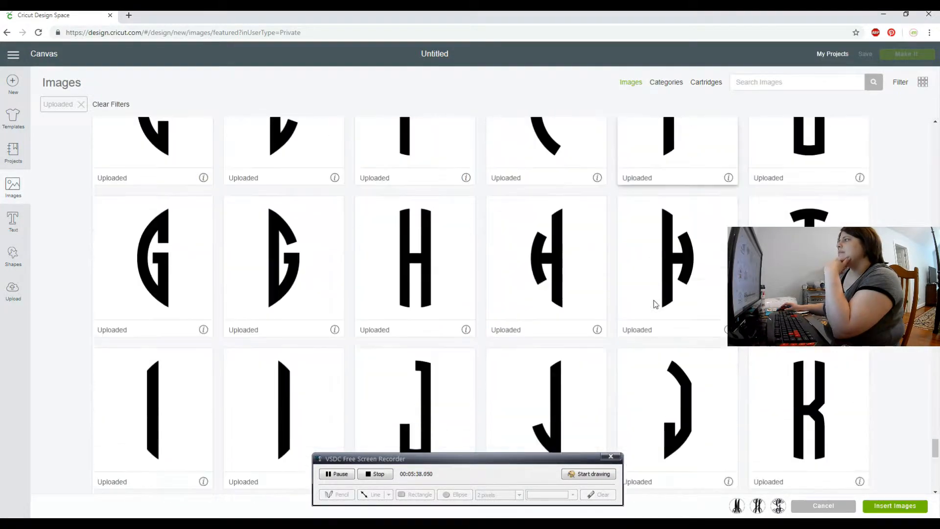
scroll(654, 301, "down", 14)
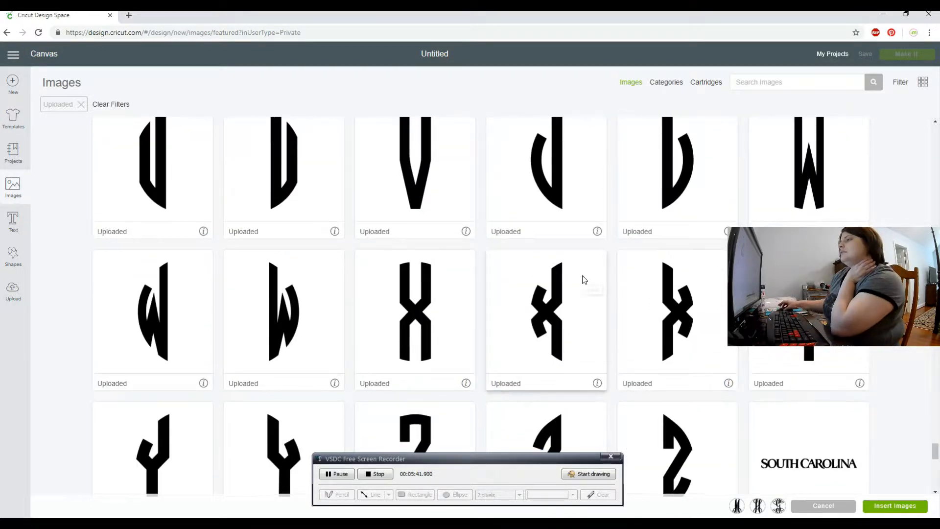
scroll(584, 279, "down", 3)
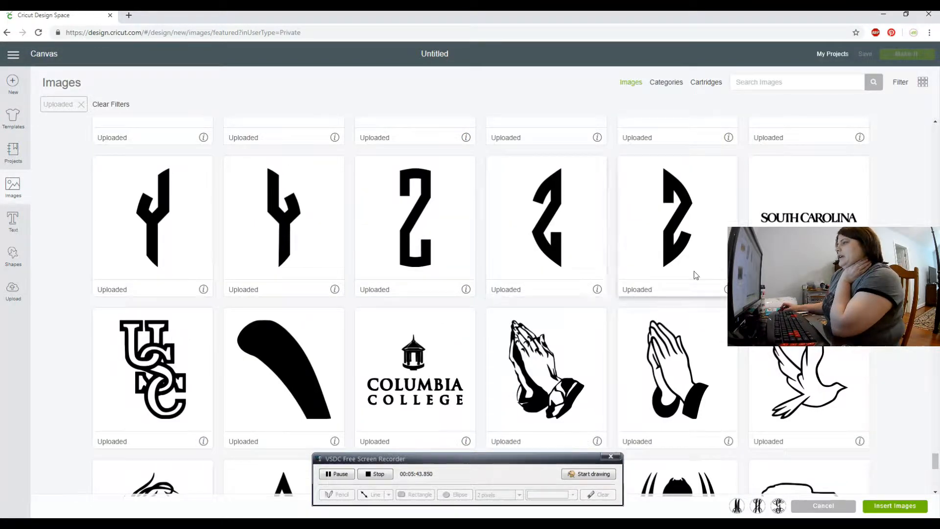
Remove the Uploaded filter and search the whole image library for "border"
left_click(81, 105)
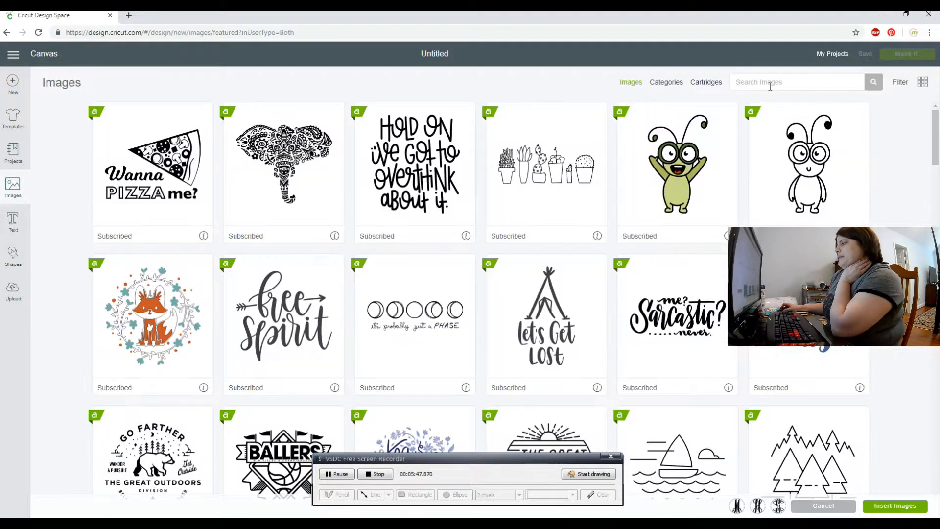
type("bor")
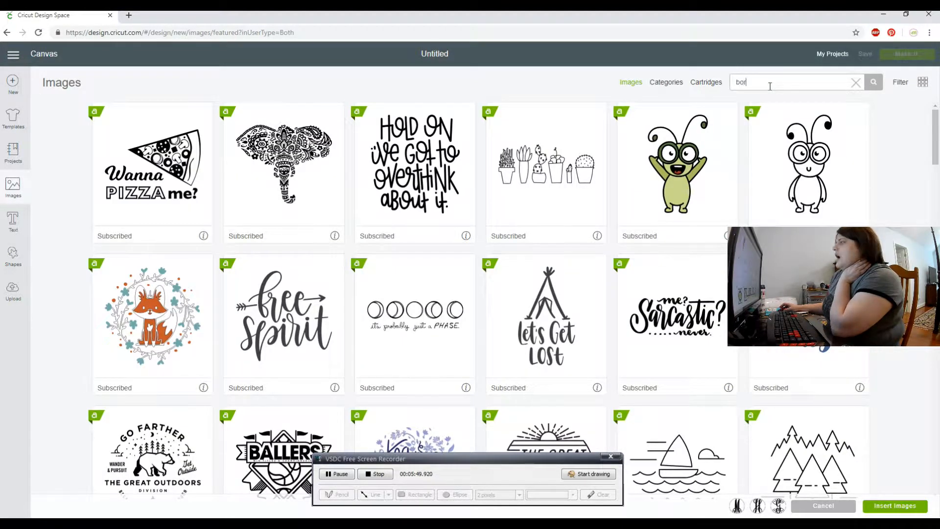
type("der")
key("Return")
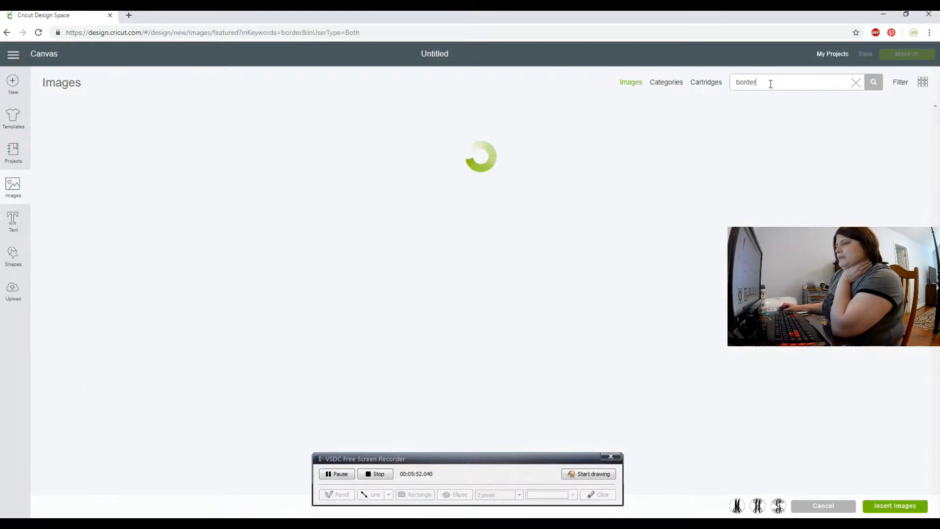
Look through the border images for a circular design that could frame the monogram letters
scroll(484, 224, "down", 4)
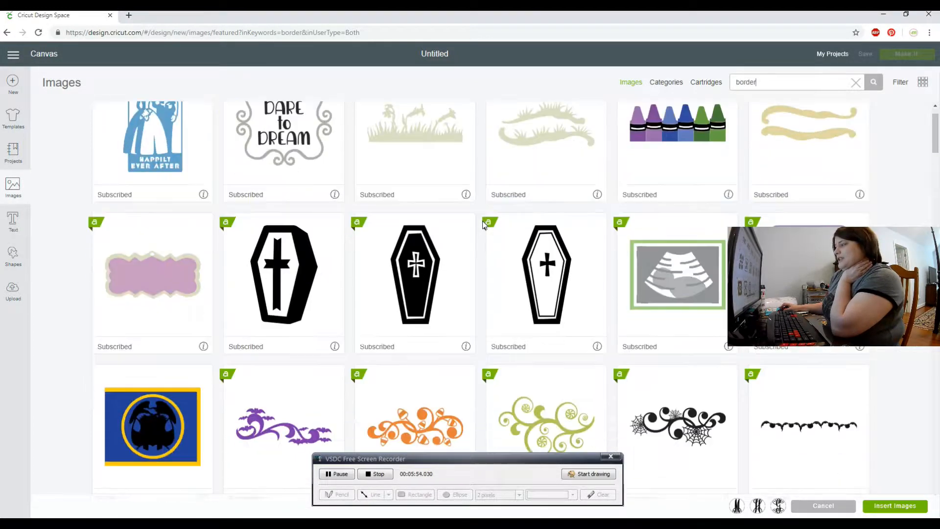
scroll(481, 224, "up", 1)
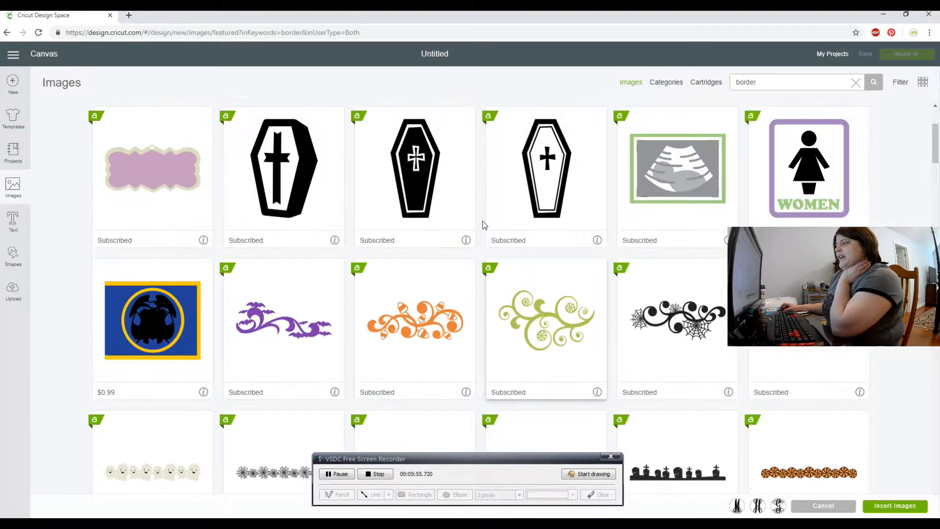
scroll(483, 223, "down", 4)
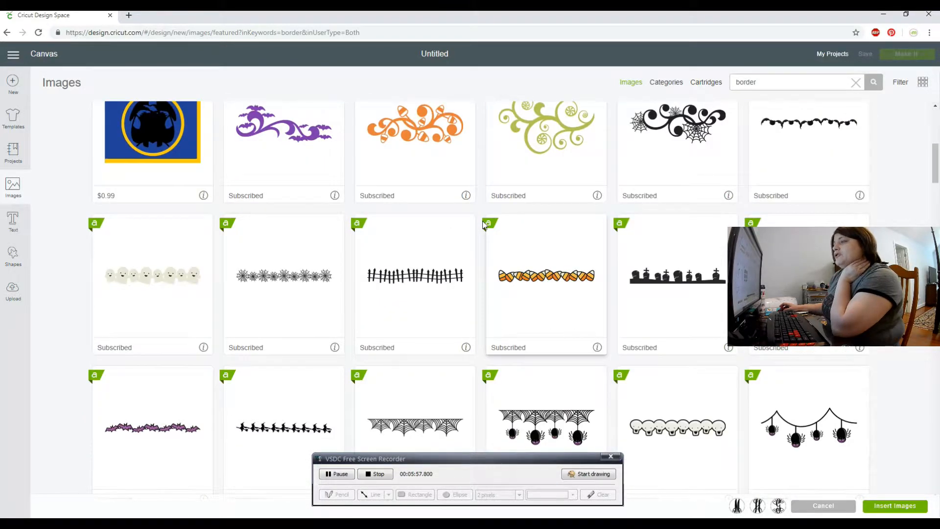
scroll(484, 224, "down", 8)
scroll(484, 224, "down", 4)
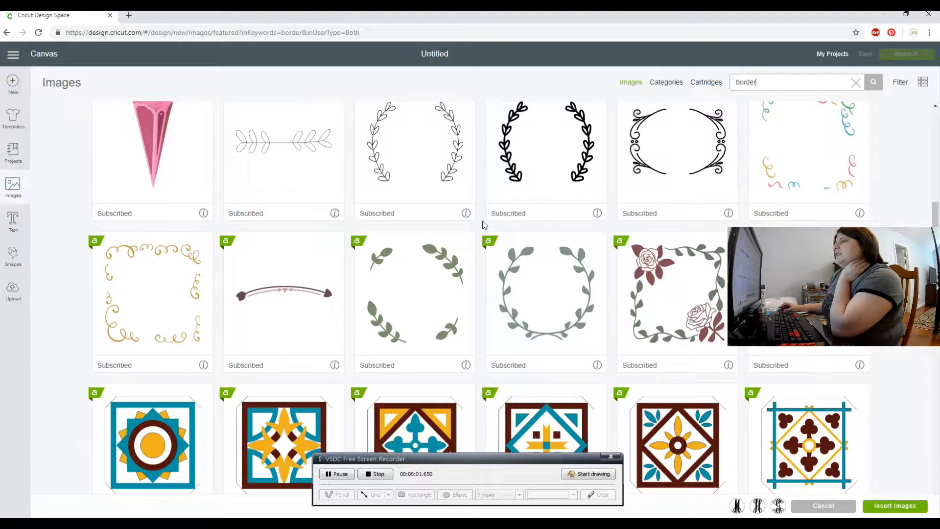
scroll(483, 225, "down", 17)
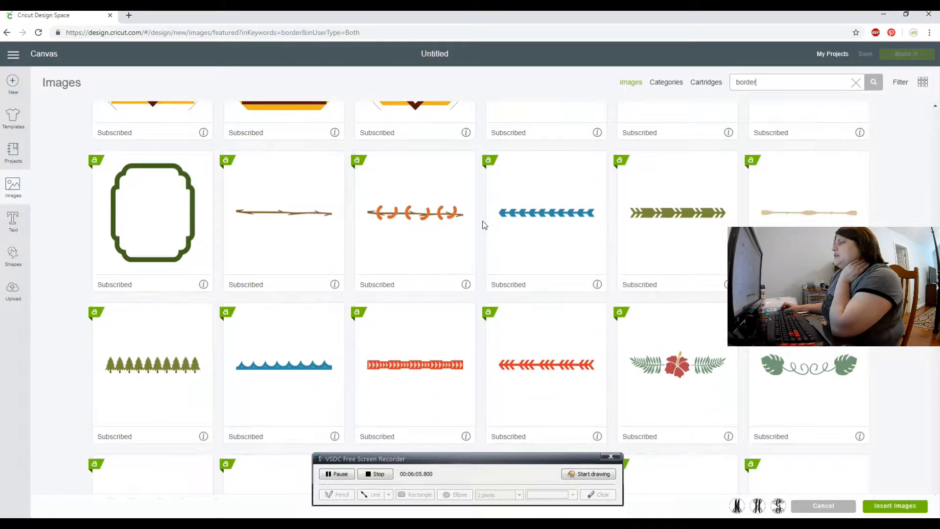
scroll(484, 224, "down", 4)
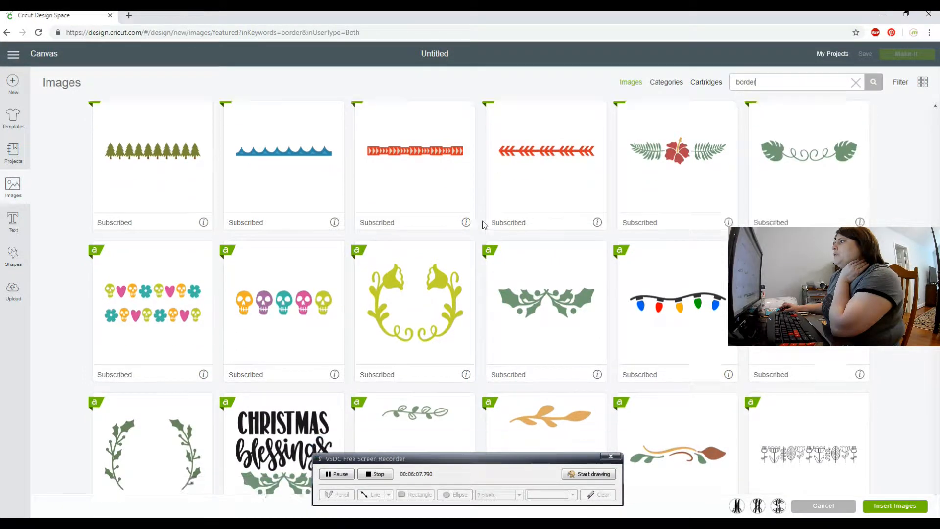
scroll(485, 224, "down", 3)
scroll(484, 225, "down", 6)
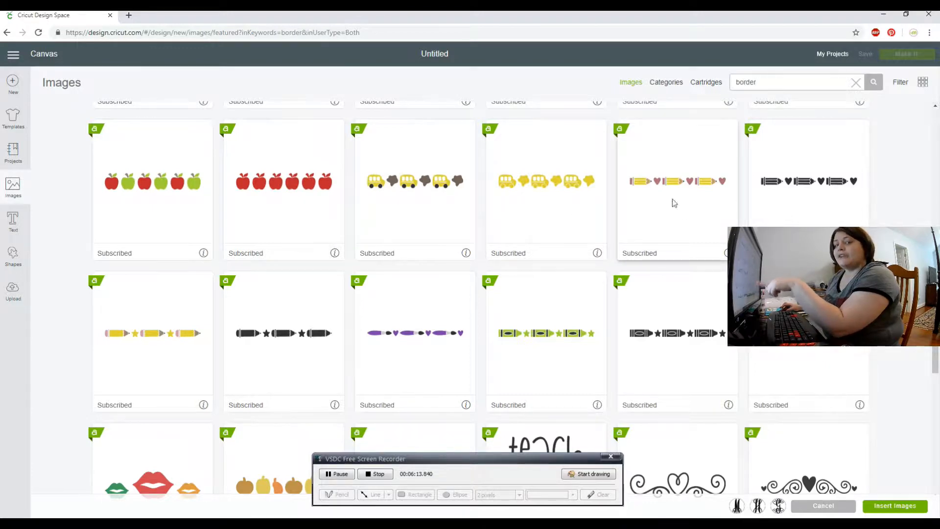
scroll(463, 255, "down", 5)
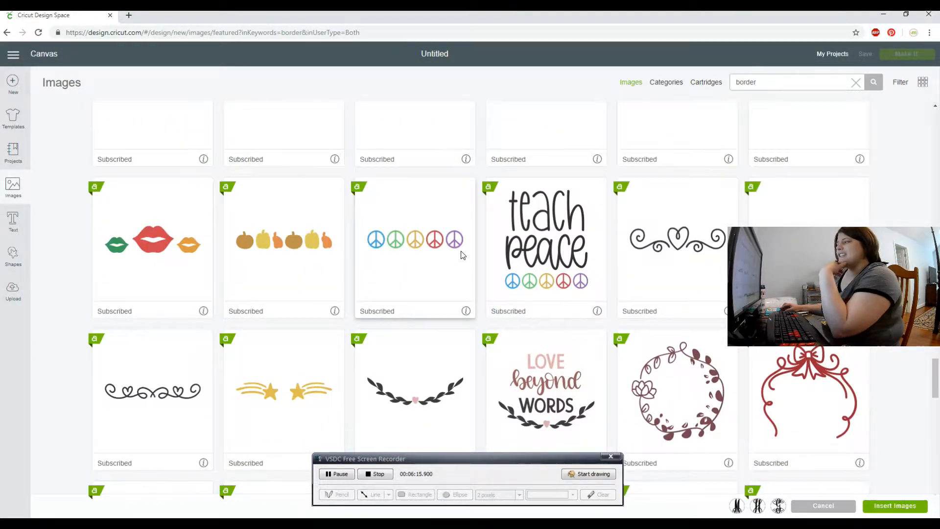
scroll(463, 255, "down", 5)
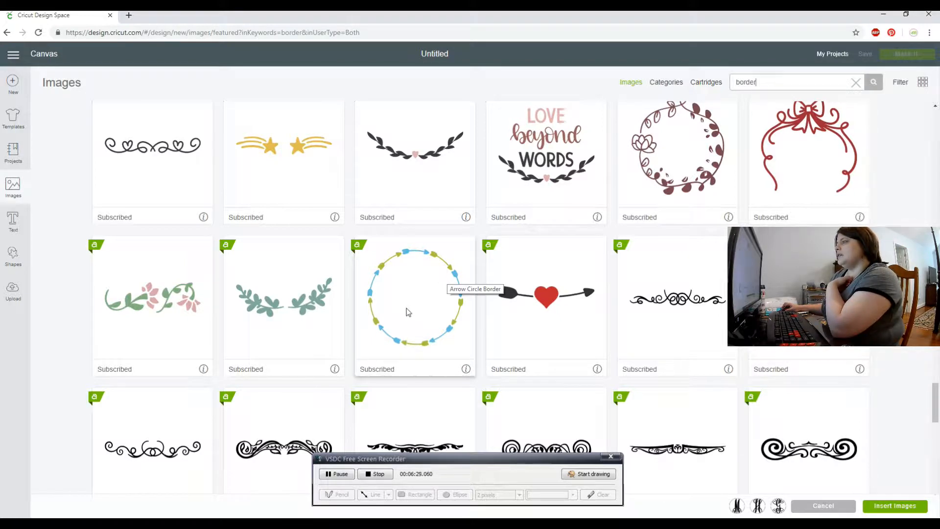
scroll(408, 312, "down", 10)
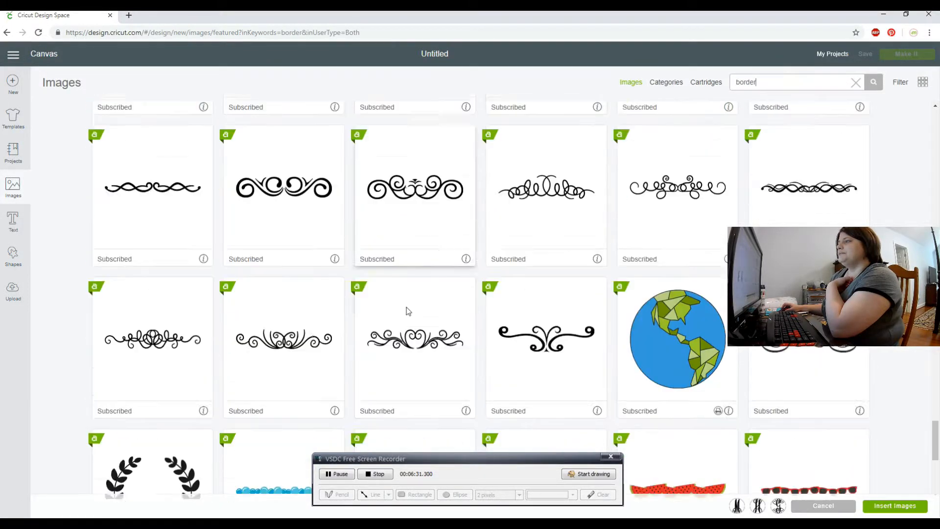
scroll(408, 308, "down", 8)
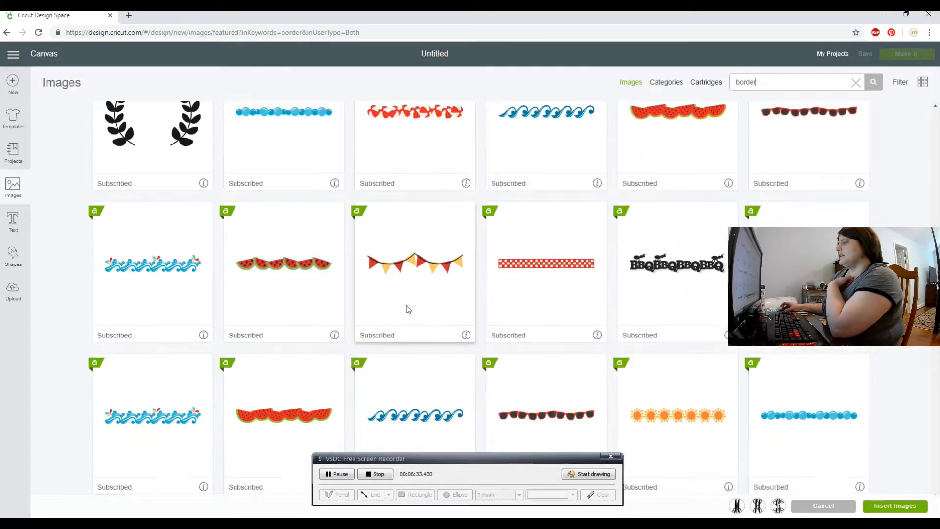
scroll(408, 309, "down", 8)
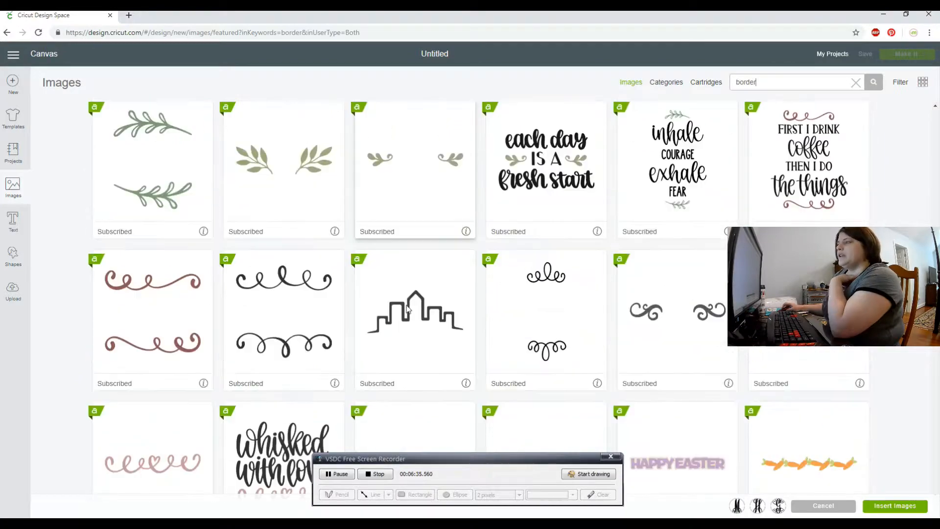
scroll(407, 307, "down", 6)
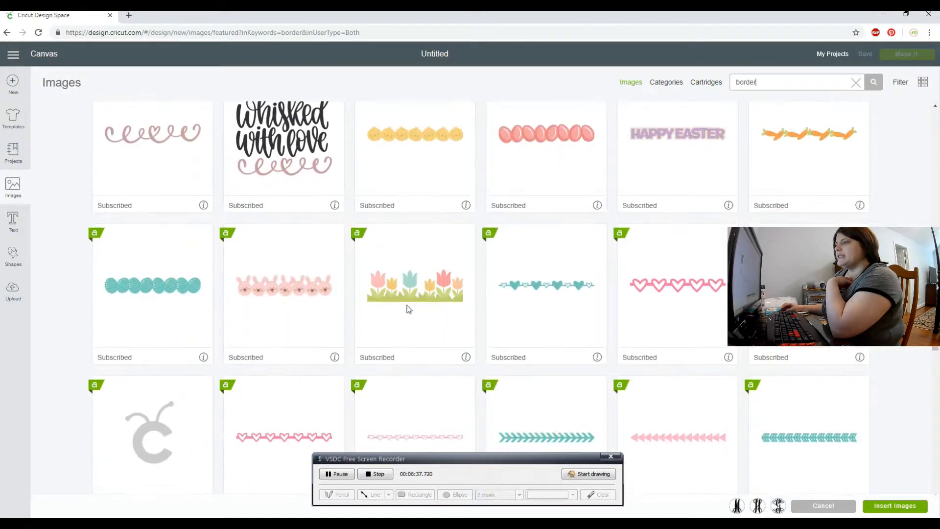
Return to the Arrow Circle Border, add it to the selection and insert all selected images on the canvas
scroll(407, 308, "up", 15)
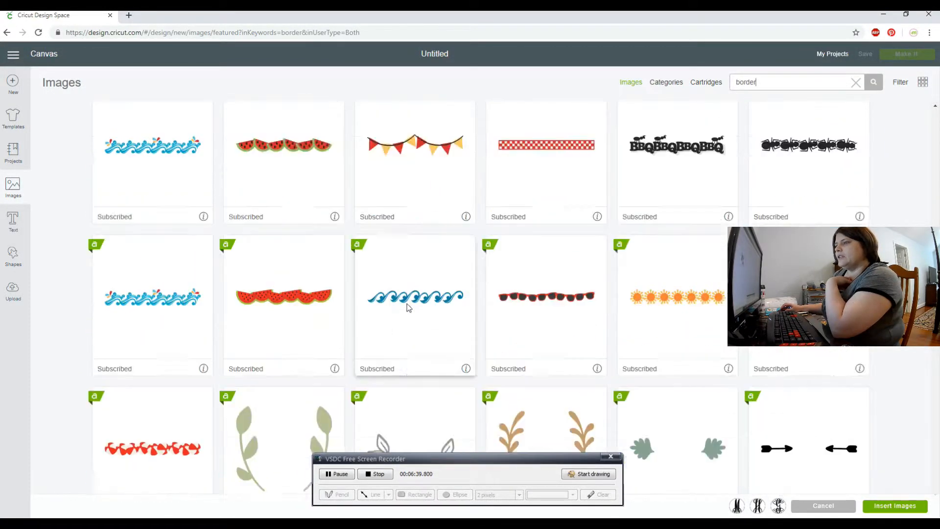
scroll(407, 303, "up", 12)
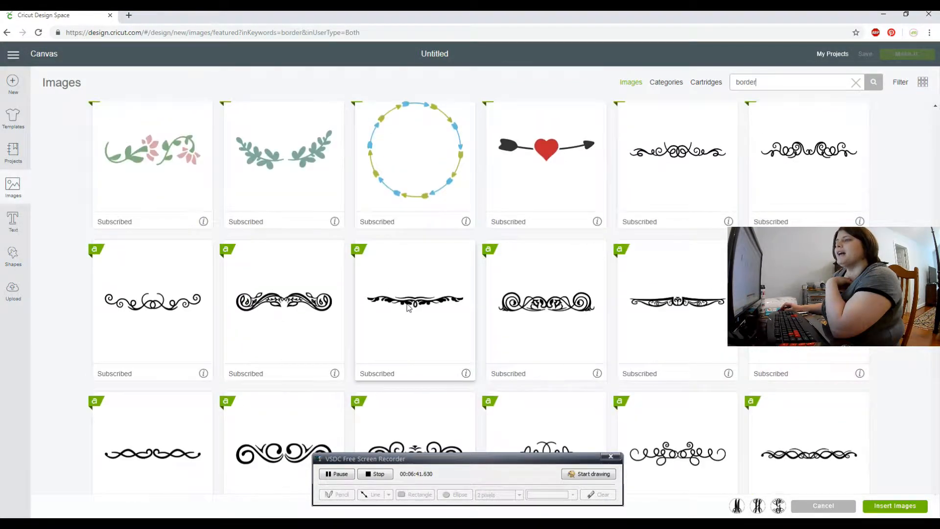
left_click(894, 509)
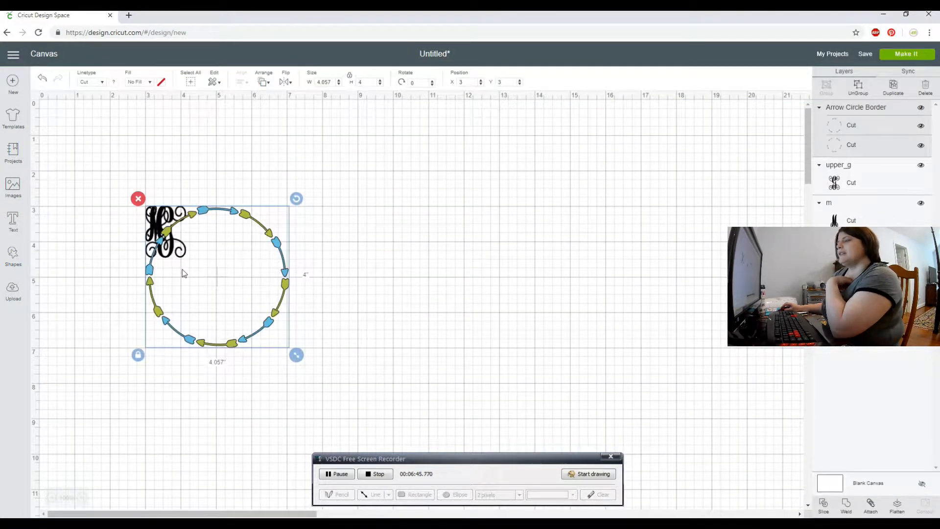
Separate the overlapping arrow circle border and the letters G, M and H across the canvas
left_click_drag(210, 265, 676, 220)
left_click_drag(169, 247, 430, 241)
left_click_drag(162, 227, 317, 249)
left_click_drag(161, 234, 182, 236)
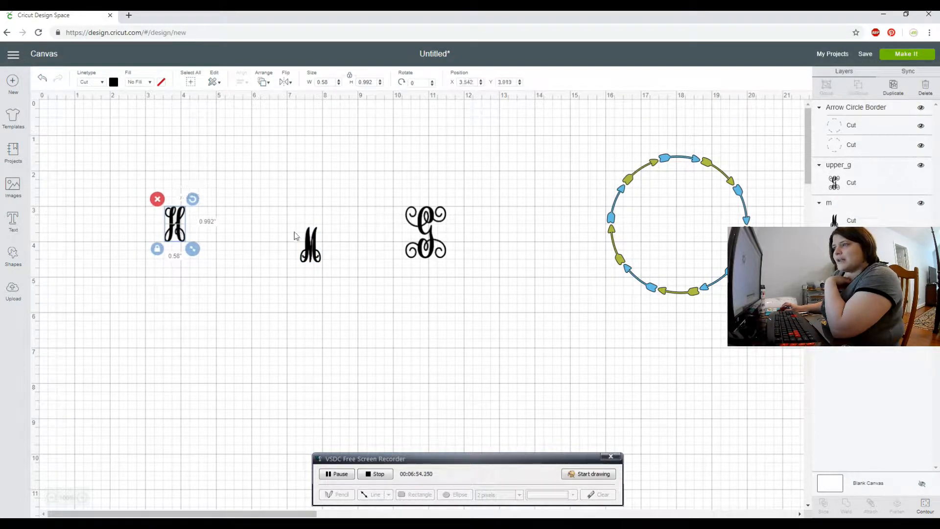
Arrange the letters as an interlocking H-G-M monogram with the large G in the middle and attach them together
left_click_drag(317, 254, 235, 234)
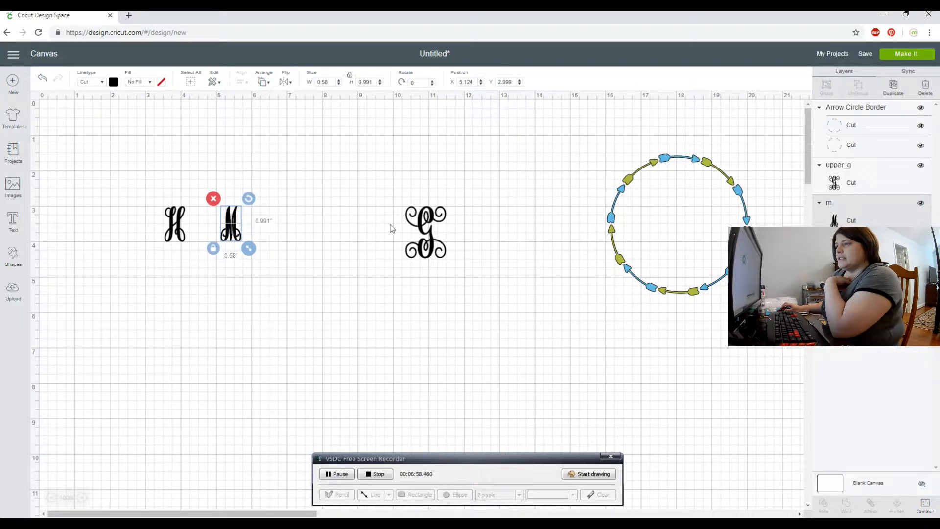
left_click_drag(439, 244, 239, 269)
left_click_drag(208, 229, 230, 232)
left_click(303, 257)
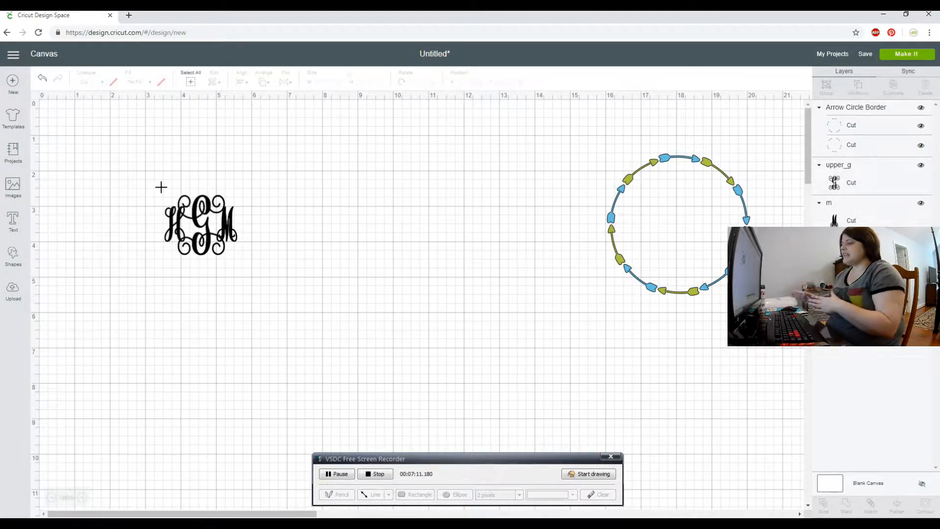
left_click_drag(142, 188, 266, 271)
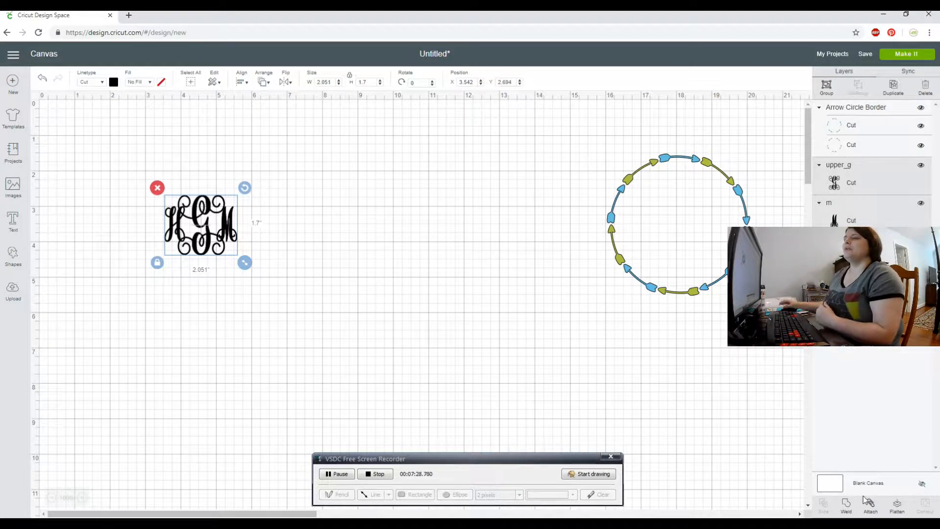
left_click(871, 512)
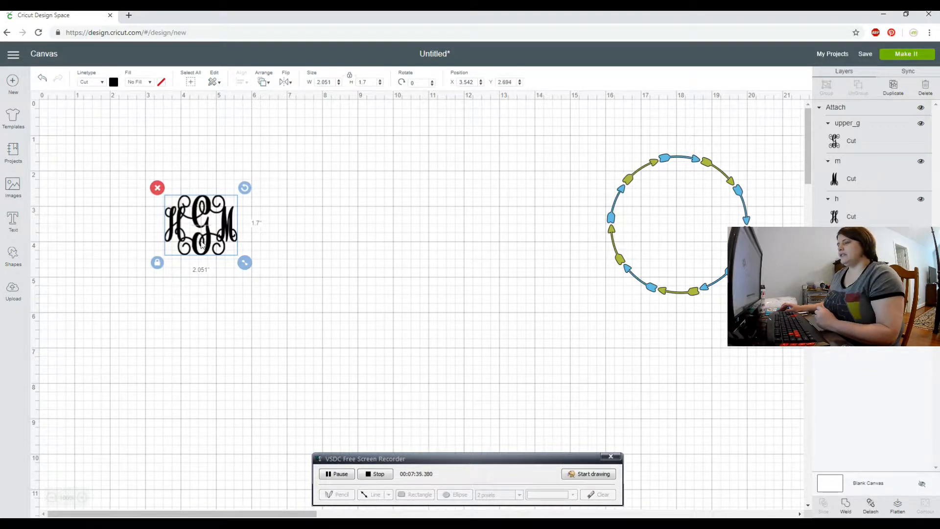
Bring the arrow circle border next to the attached monogram and place the monogram inside the circle
left_click_drag(213, 229, 231, 247)
left_click_drag(664, 241, 356, 261)
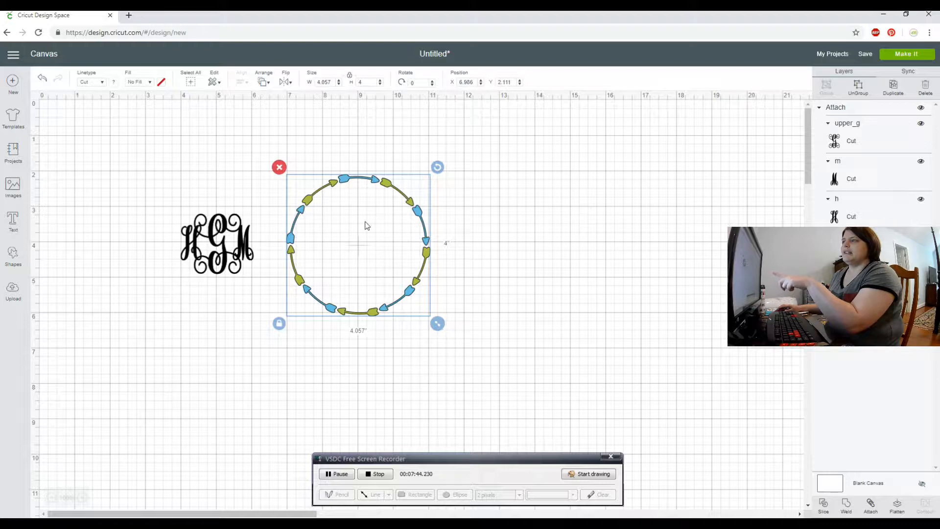
left_click_drag(211, 238, 214, 239)
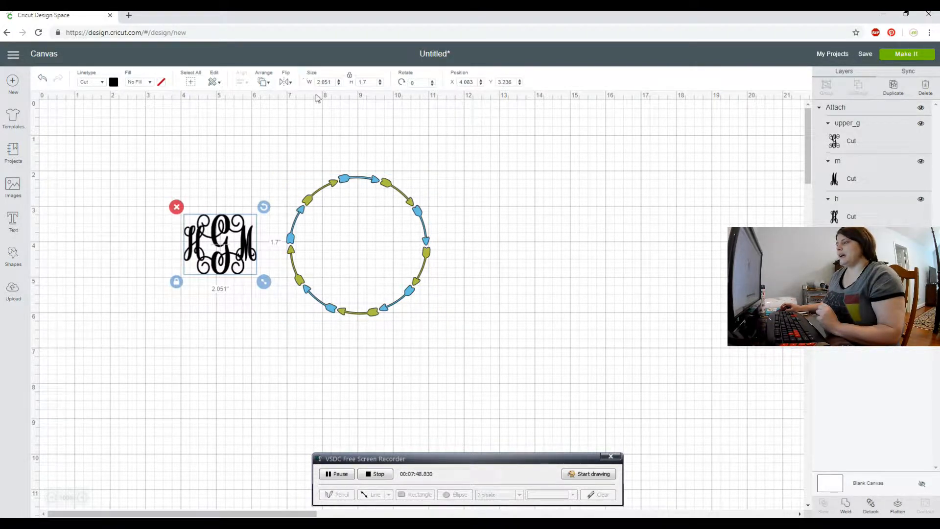
left_click_drag(238, 248, 390, 249)
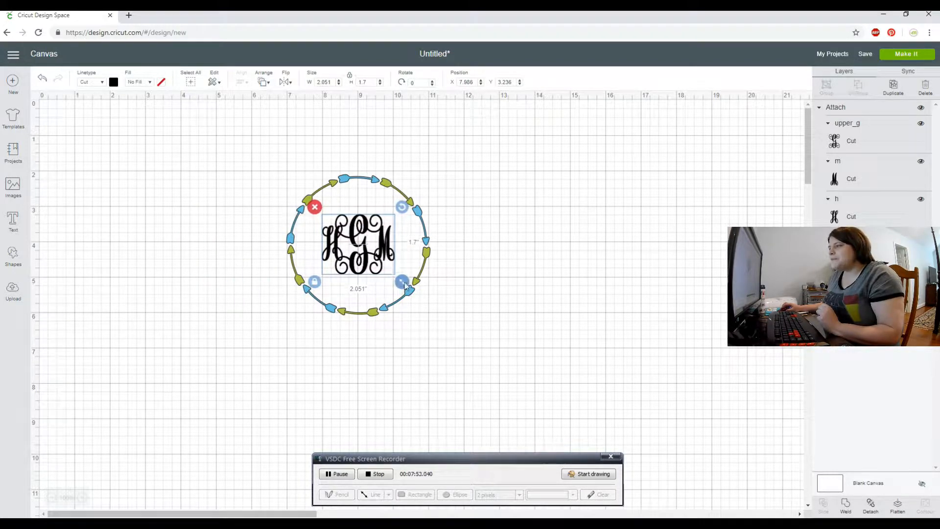
Enlarge the monogram to about 3.19 by 2.64 inches, centre it within the arrow circle and deselect it
left_click_drag(405, 286, 433, 313)
left_click_drag(385, 263, 370, 249)
left_click_drag(423, 298, 435, 308)
left_click_drag(392, 260, 374, 253)
left_click(557, 304)
left_click(600, 313)
left_click(553, 280)
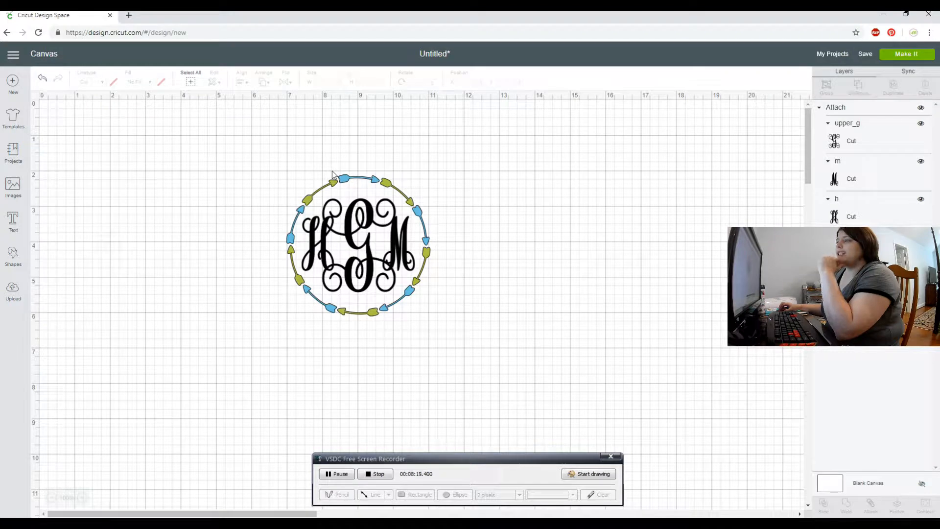
Change the monogram's cut material colour to the light blue used in the arrow border
left_click(365, 270)
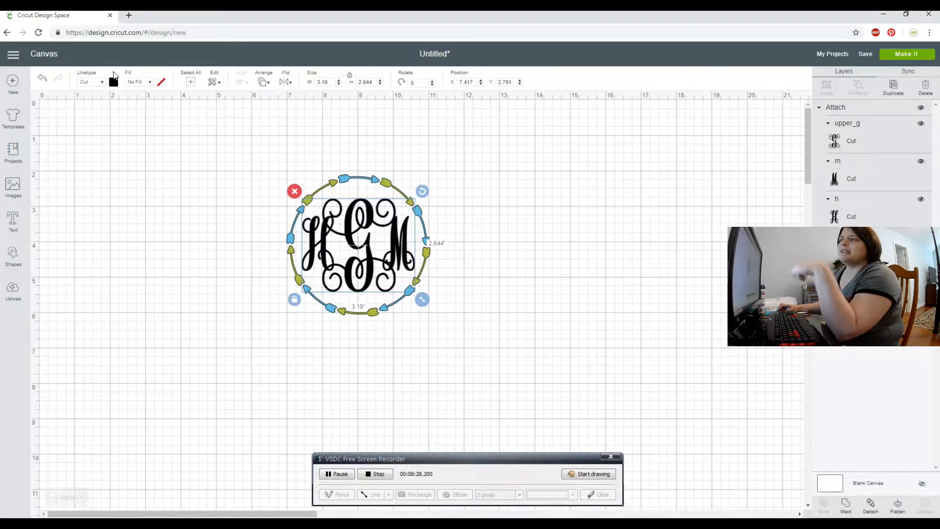
left_click(115, 83)
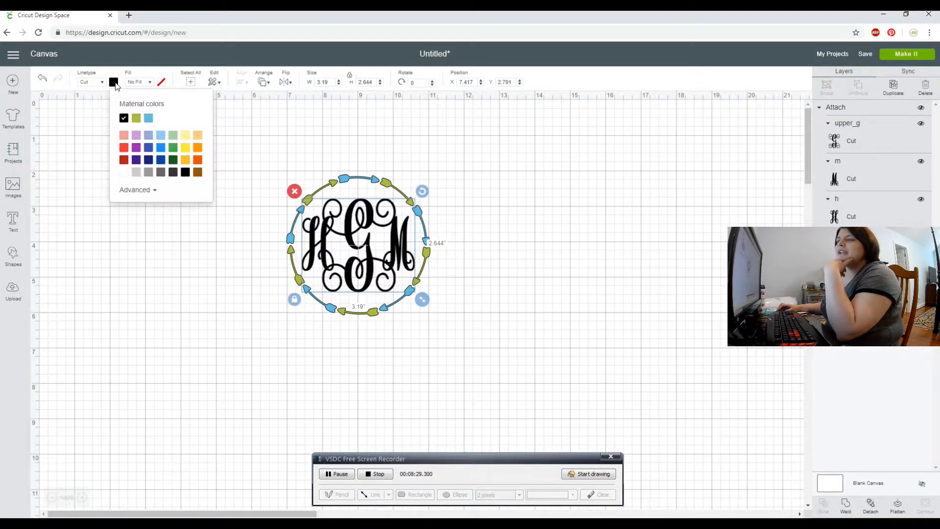
left_click(136, 119)
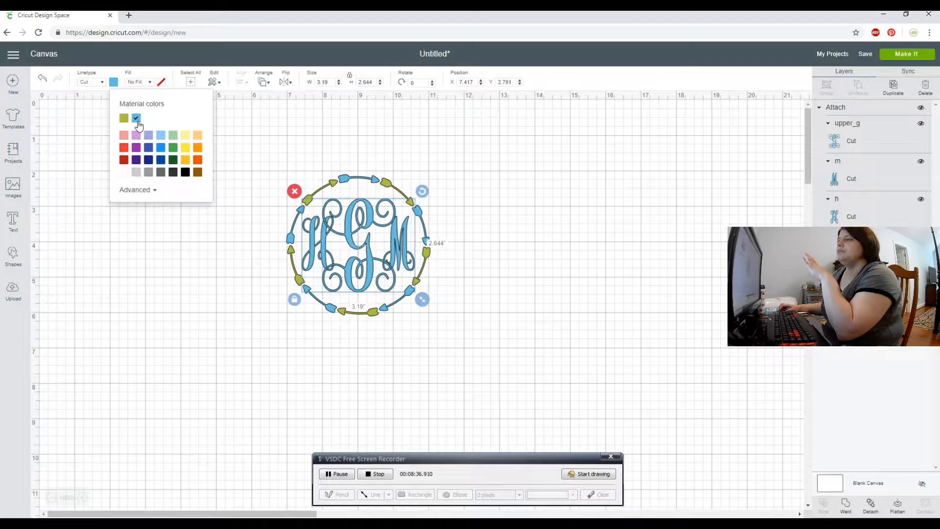
Set the monogram's fill to Print and check its fill and linetype colour settings
left_click(152, 83)
left_click(148, 104)
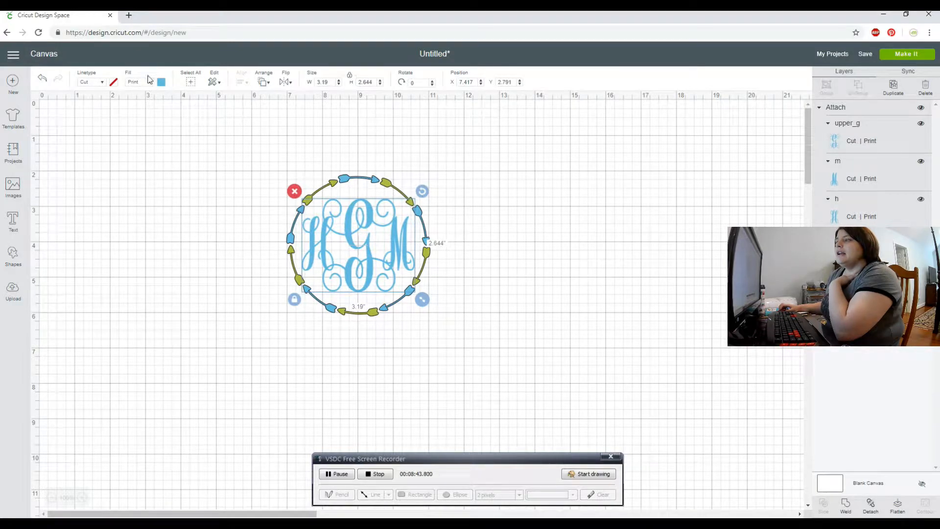
left_click(161, 82)
left_click(161, 83)
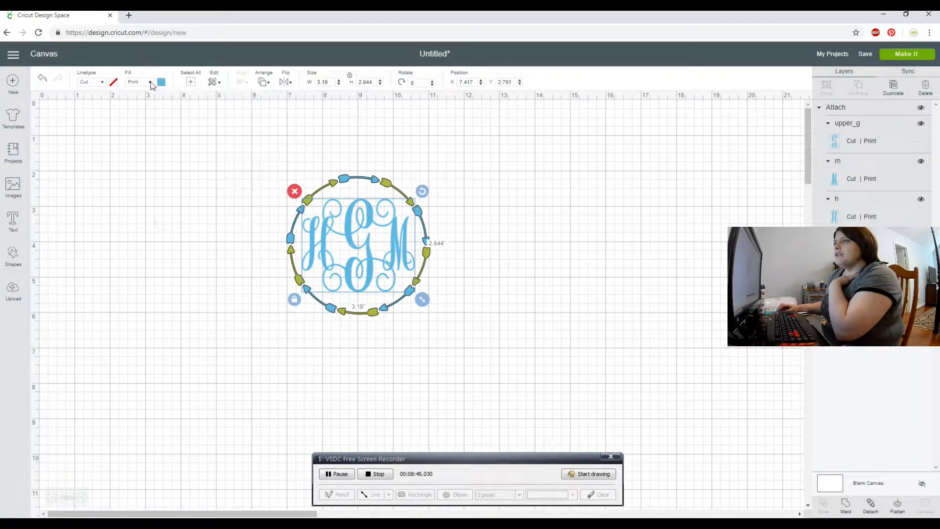
left_click(150, 84)
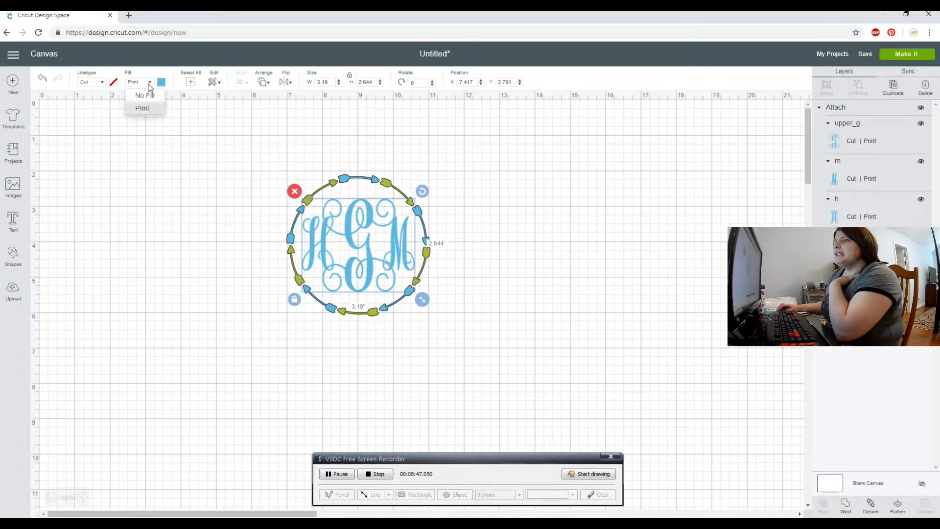
left_click(145, 108)
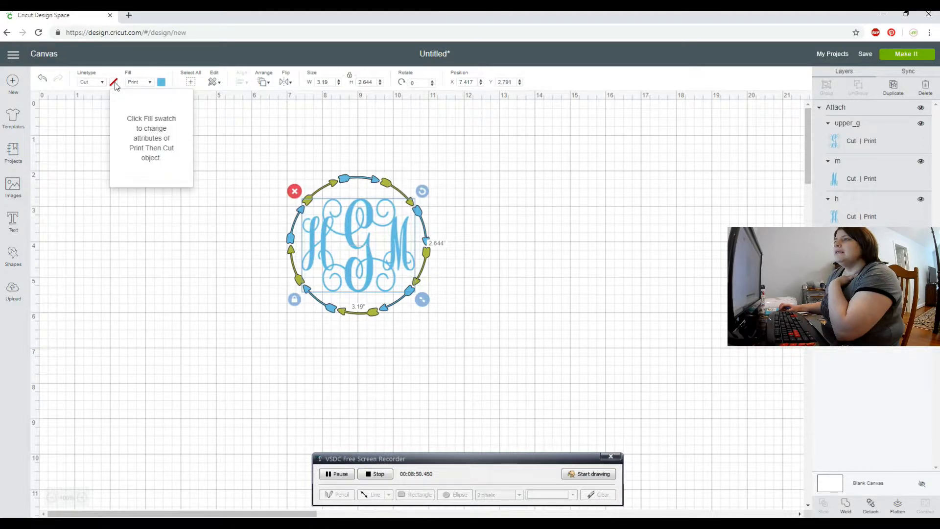
Examine the print type and advanced colour options of the monogram's Print fill
left_click(162, 82)
left_click(199, 208)
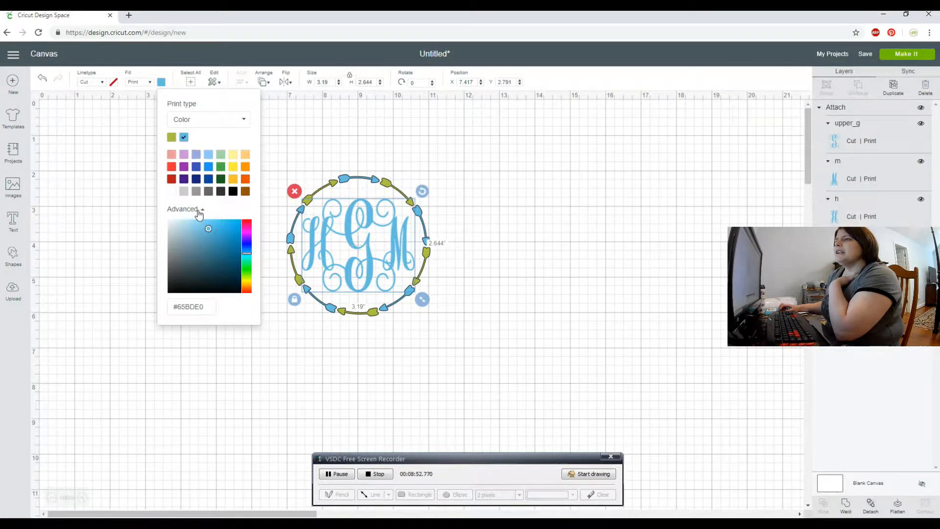
left_click(164, 84)
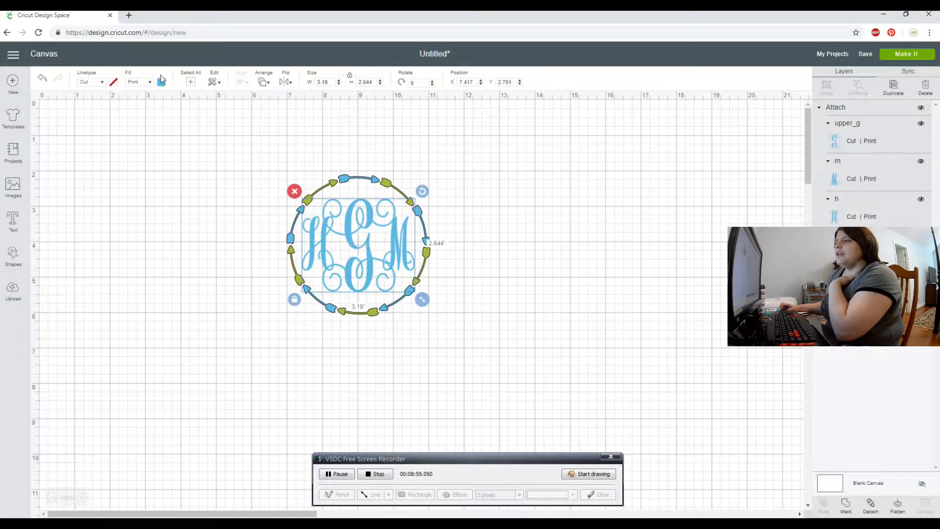
Set the monogram's fill to No Fill, recolour its cut material to the border's light blue and deselect it
left_click(150, 82)
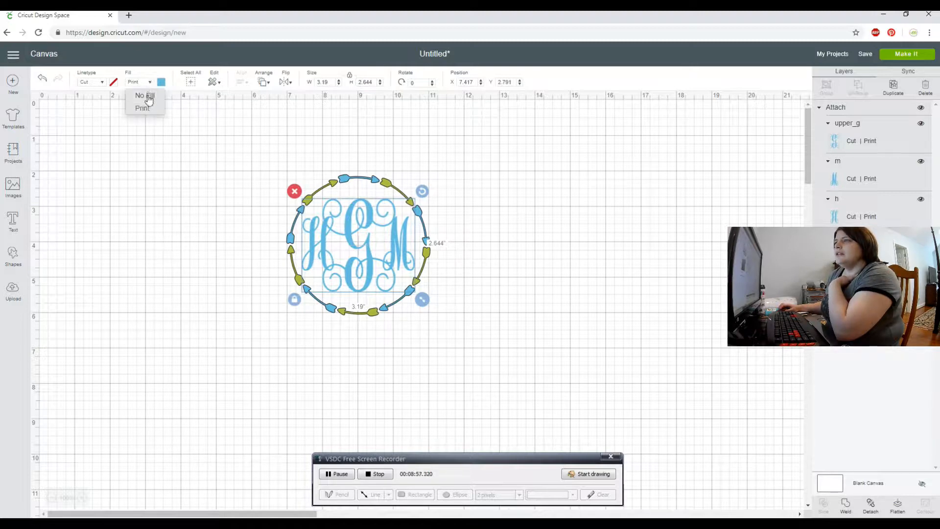
left_click(149, 96)
left_click(114, 81)
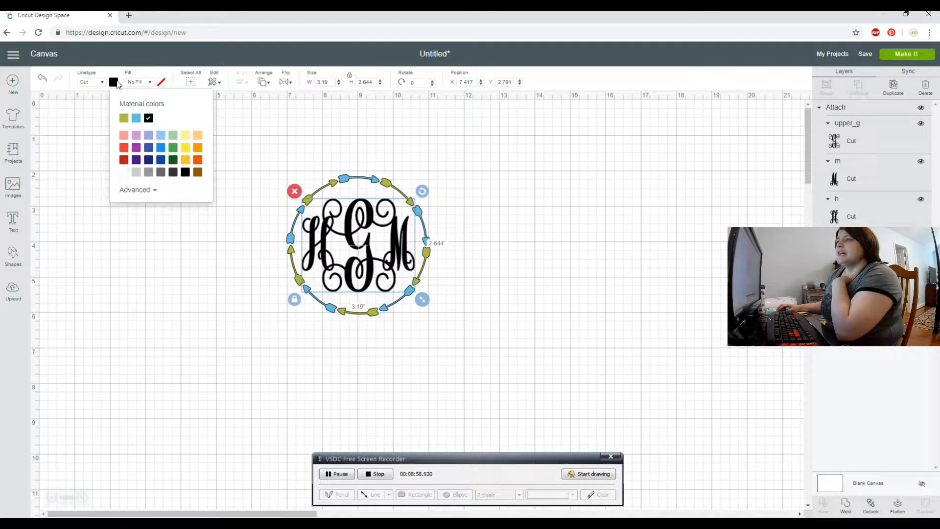
left_click(137, 119)
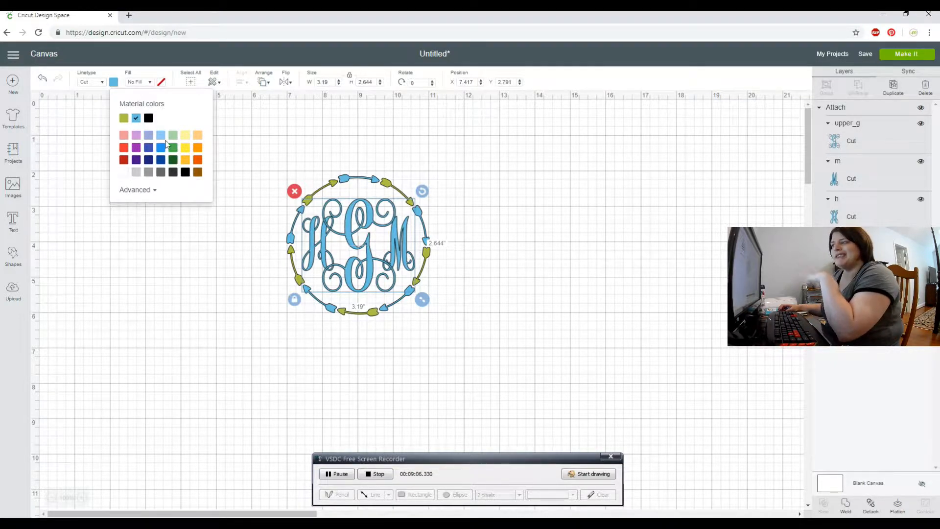
left_click(204, 244)
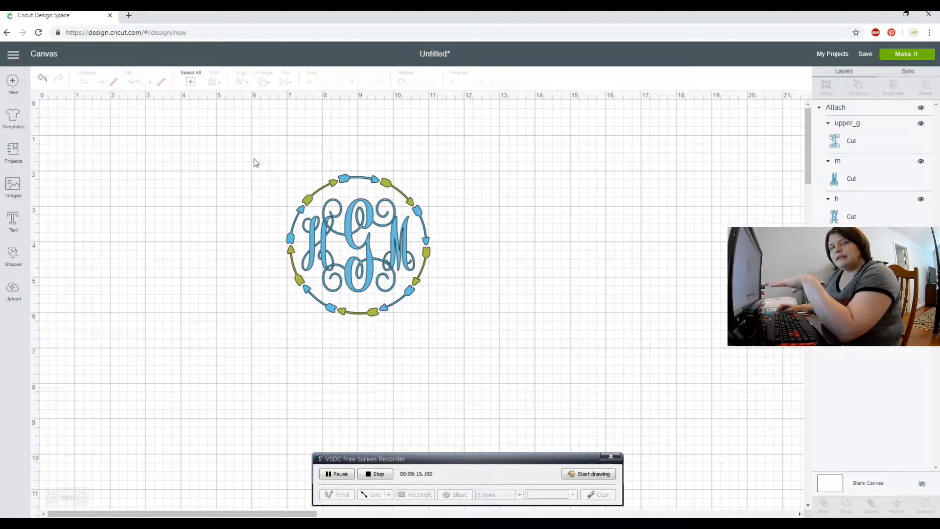
Attach the monogram to the arrow circle border and change their shared material colour to royal blue
left_click_drag(264, 171, 464, 332)
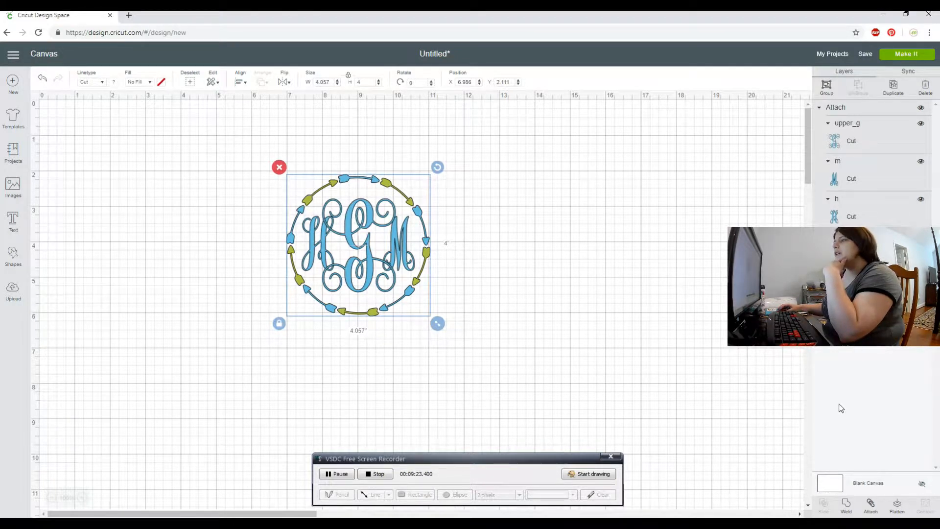
left_click(870, 510)
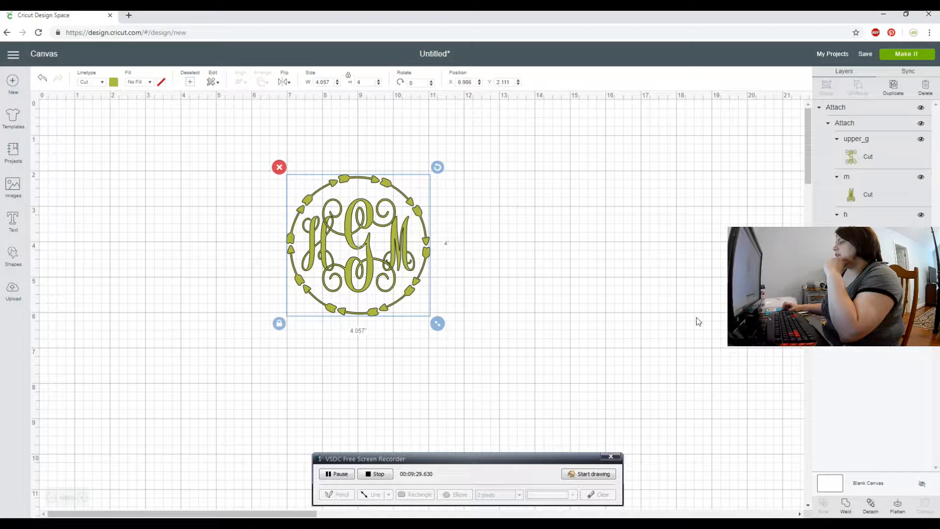
left_click(113, 82)
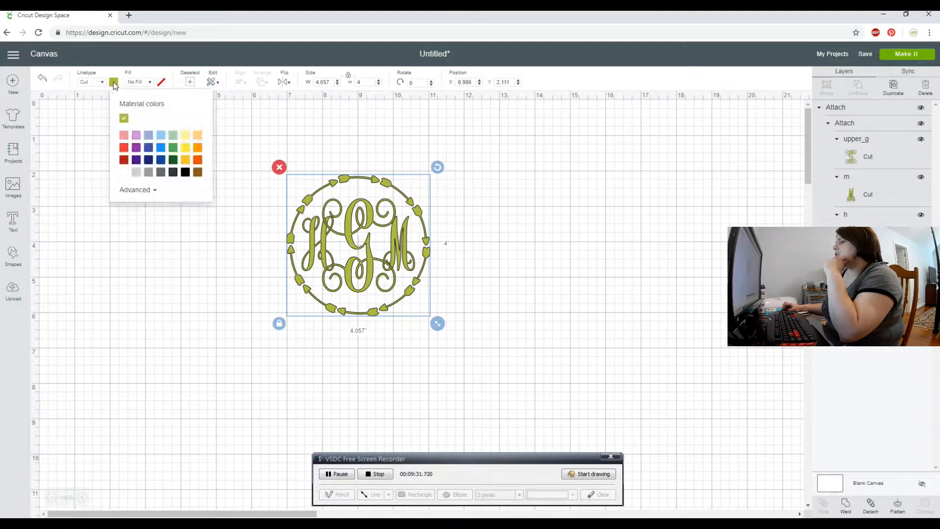
left_click(148, 149)
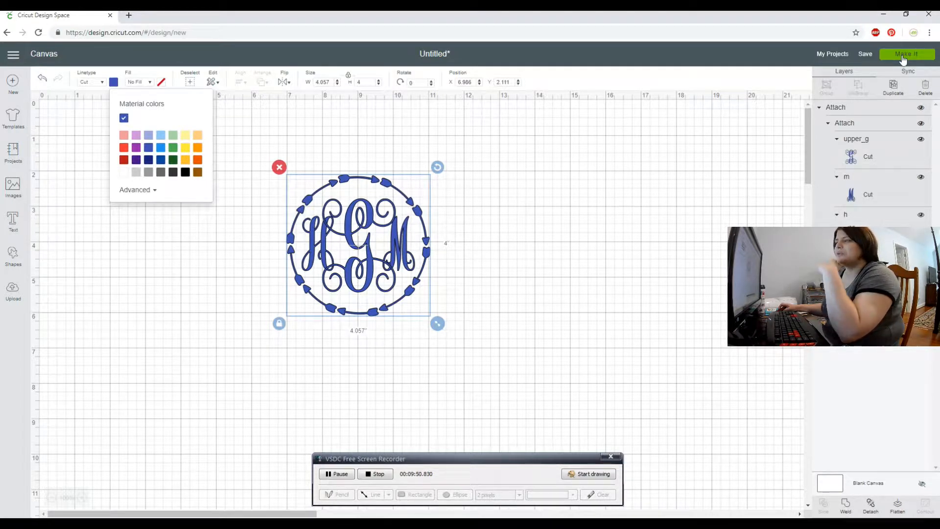
Weld the attached monogram and arrow circle into one shape and shift it about one inch to the right
left_click(622, 212)
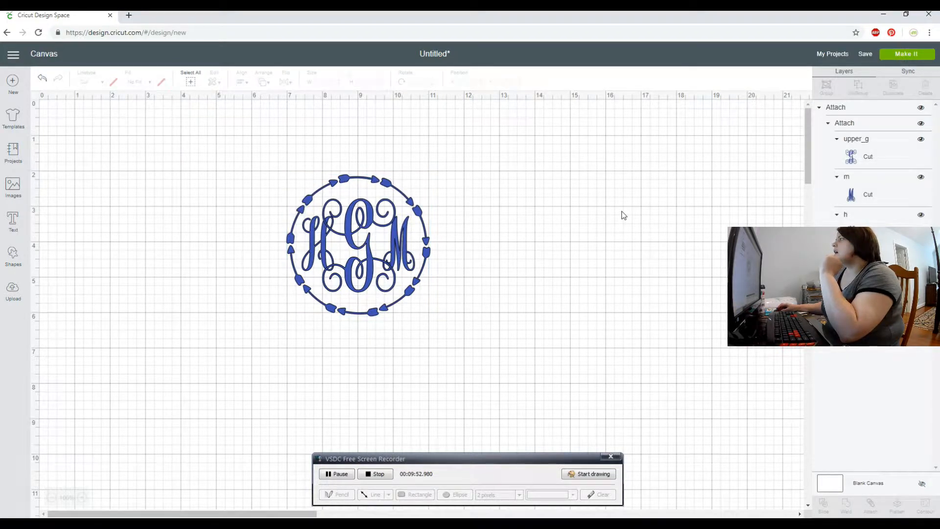
left_click_drag(270, 168, 470, 335)
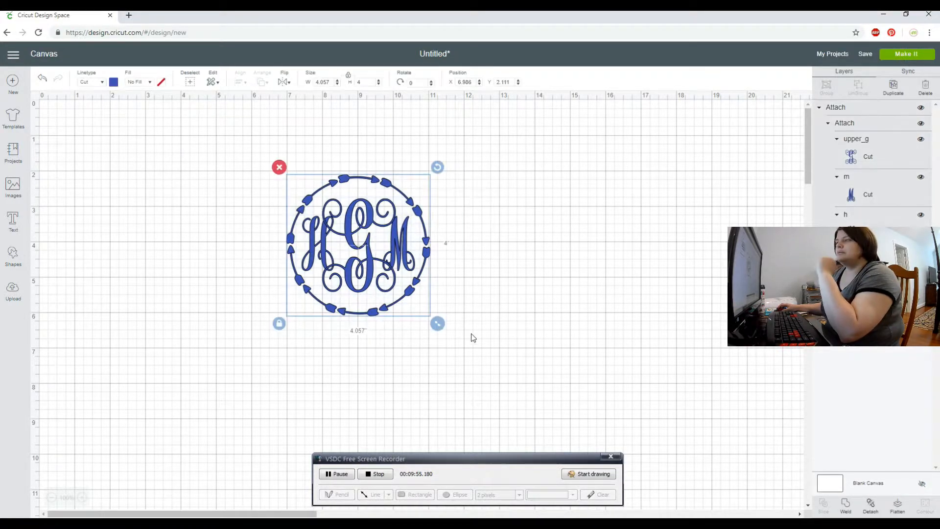
left_click(847, 506)
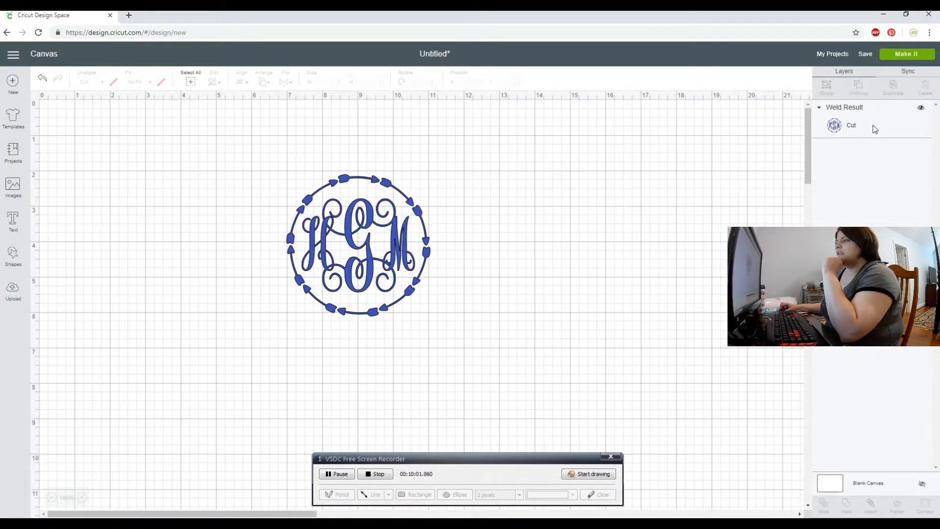
left_click_drag(348, 253, 386, 254)
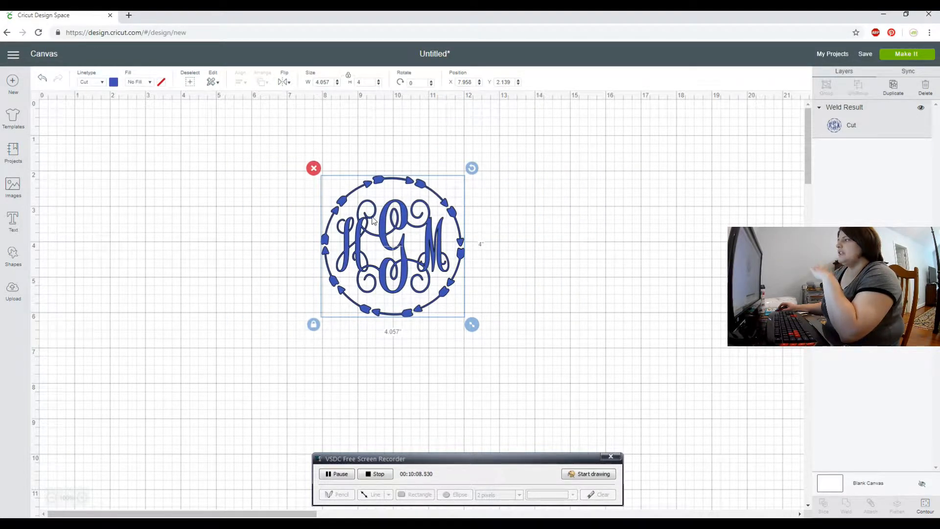
Add a text object with the first name and place it to the left of the welded monogram
left_click(18, 218)
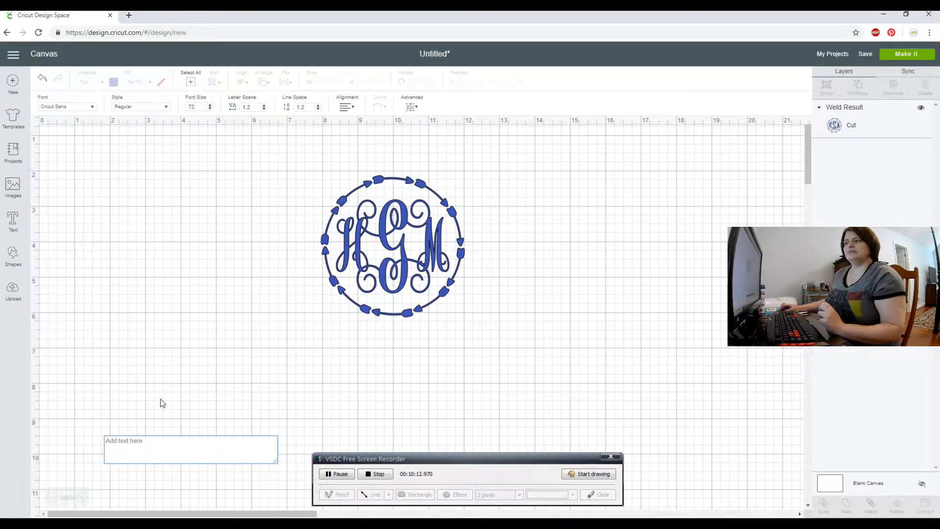
type("Heather")
left_click(185, 354)
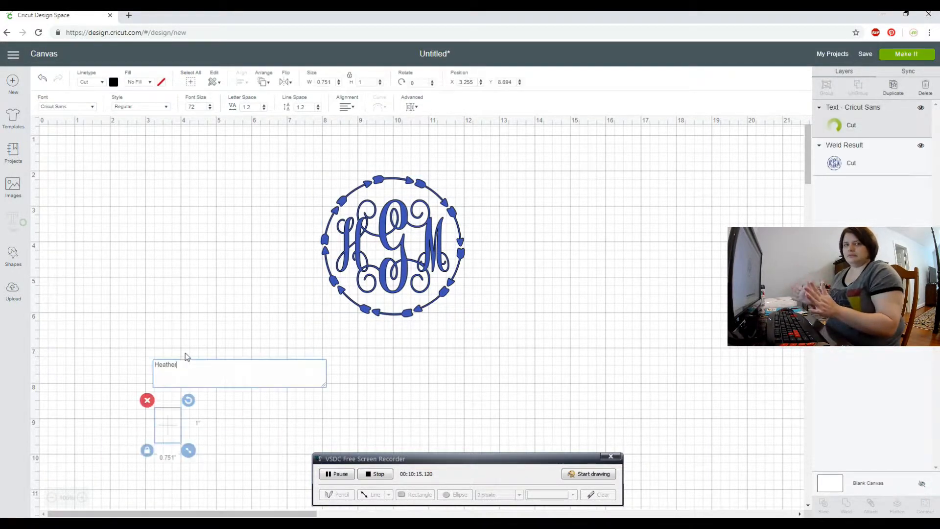
left_click_drag(202, 435, 157, 256)
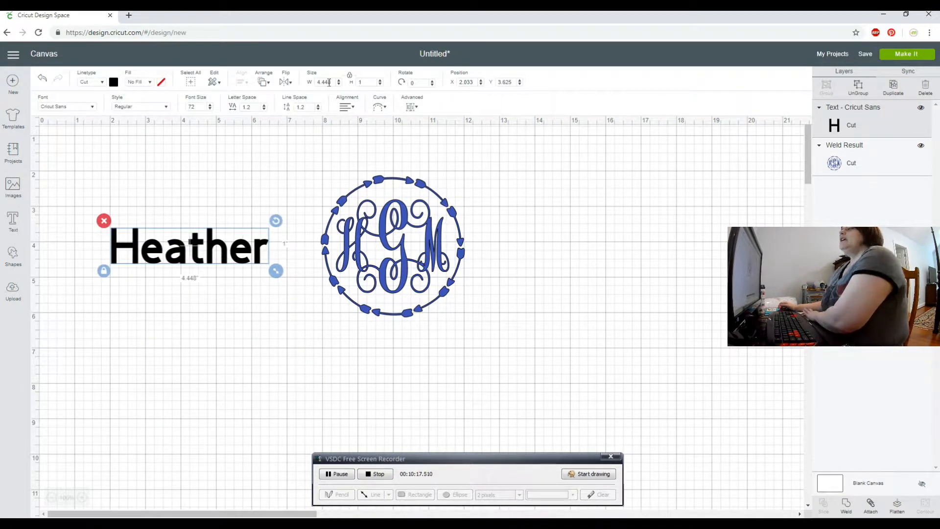
Browse the font list and change the name text's font to Art Nouveau
left_click(93, 107)
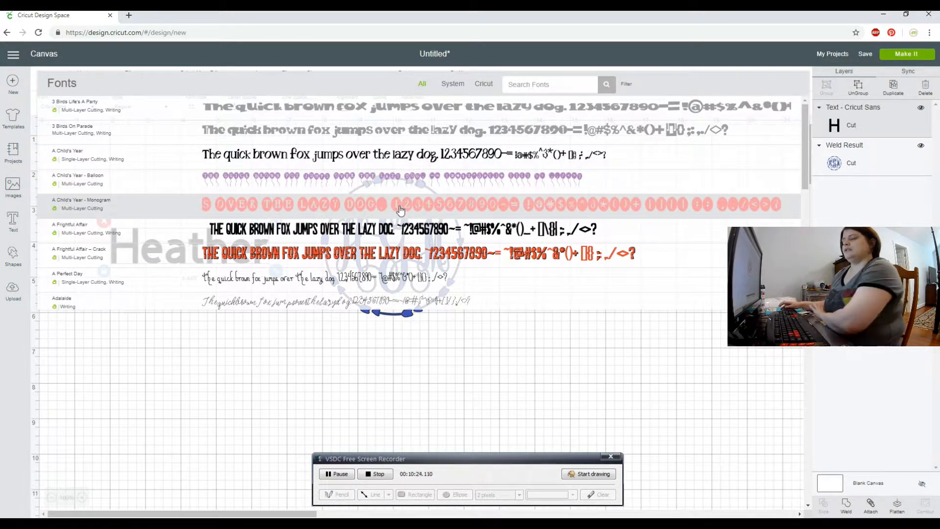
scroll(400, 210, "down", 4)
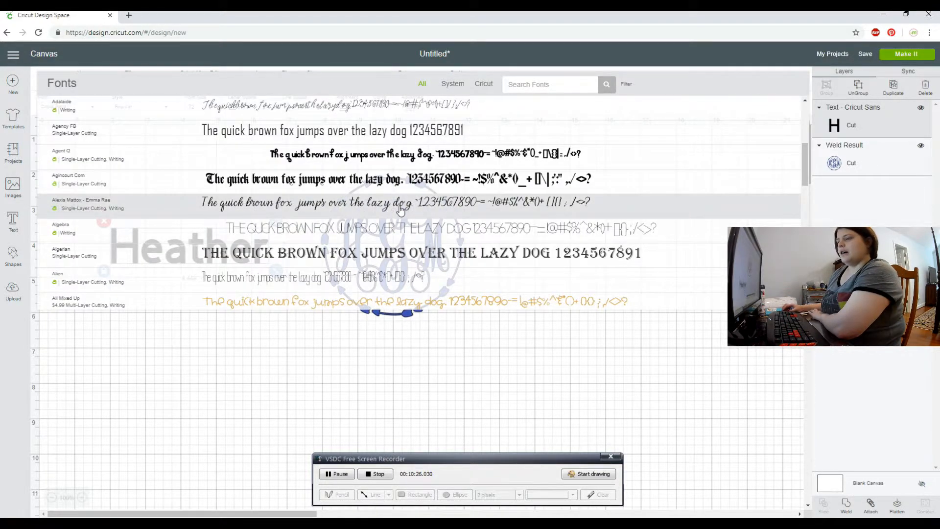
scroll(400, 210, "down", 6)
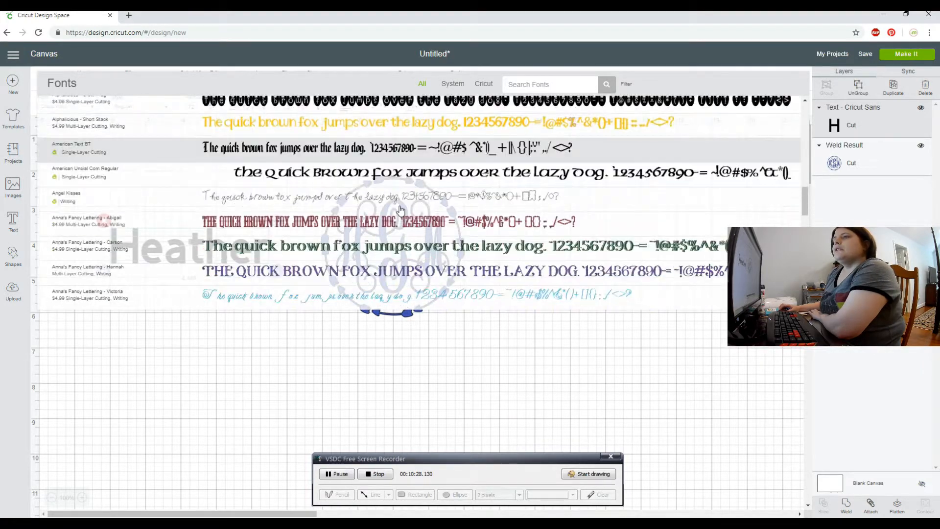
scroll(400, 210, "down", 5)
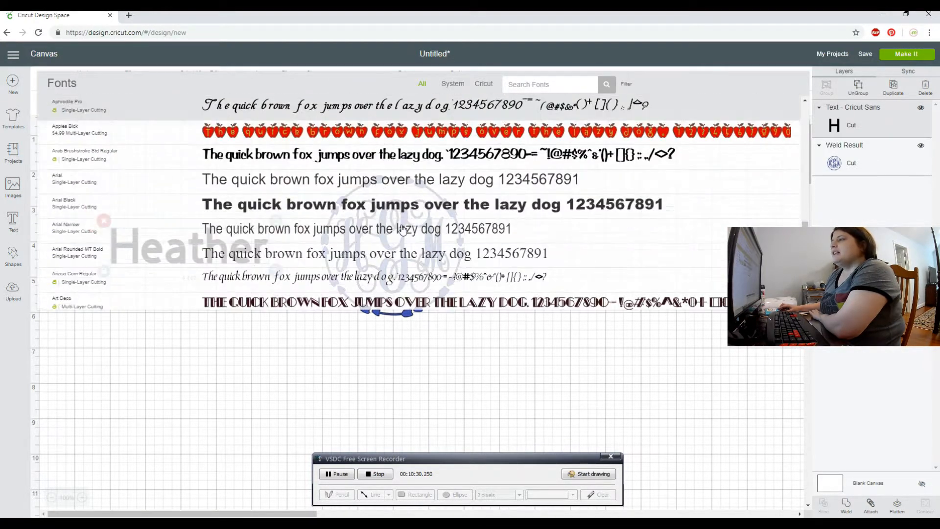
scroll(401, 229, "down", 4)
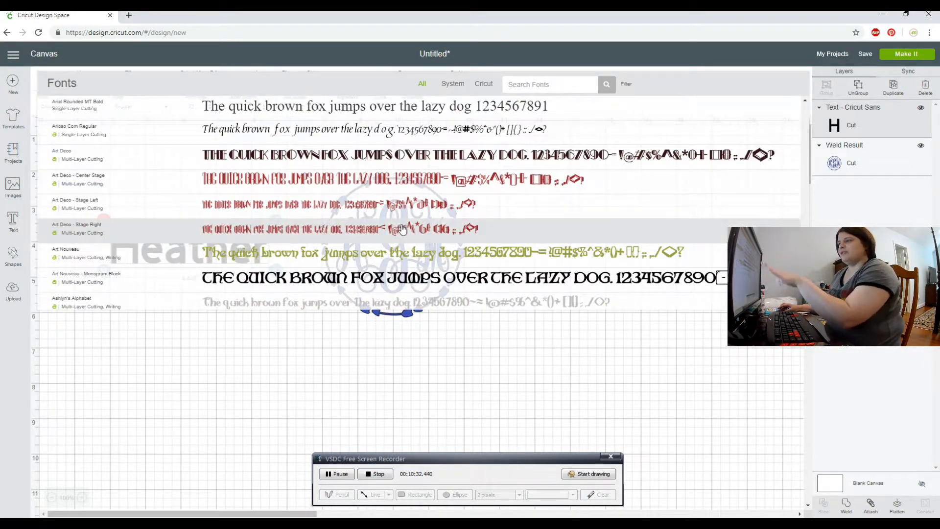
scroll(400, 229, "down", 2)
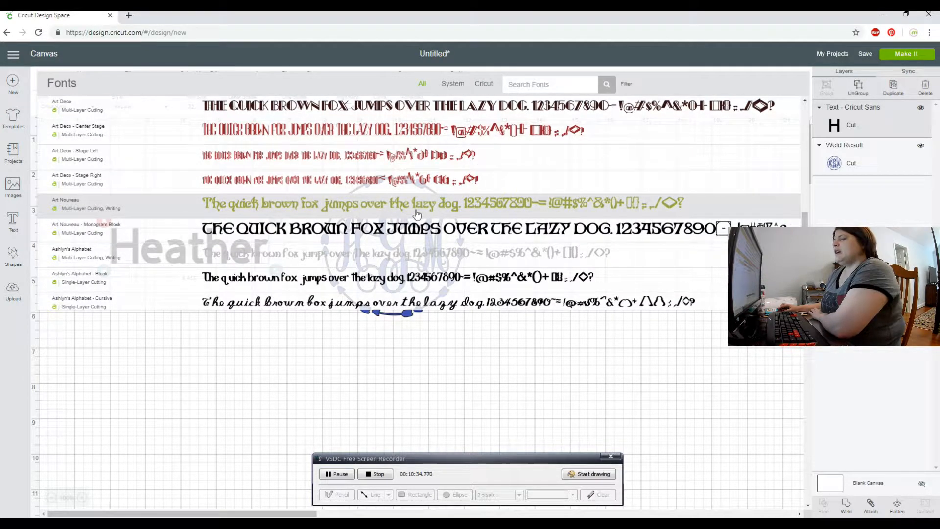
left_click(417, 214)
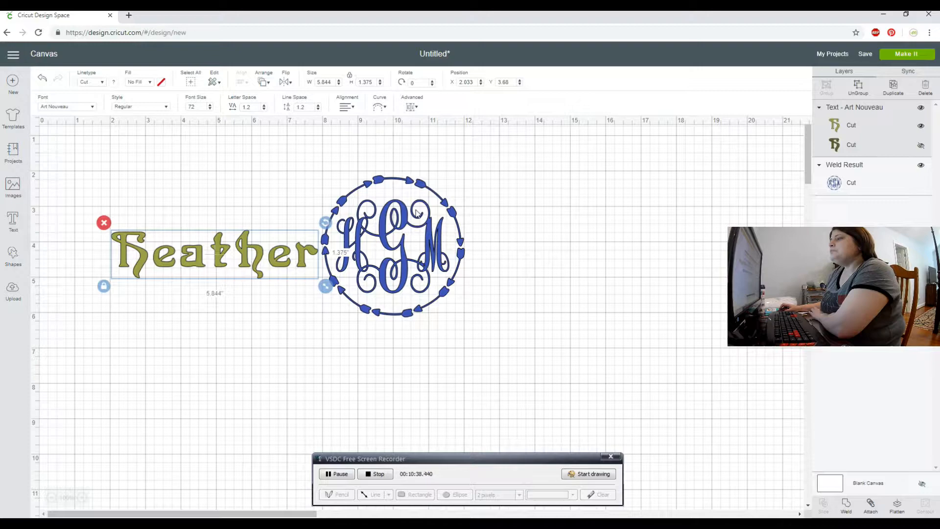
Change the name text's font to Bank Gothic Std Light and move the text below the monogram circle
left_click(210, 267)
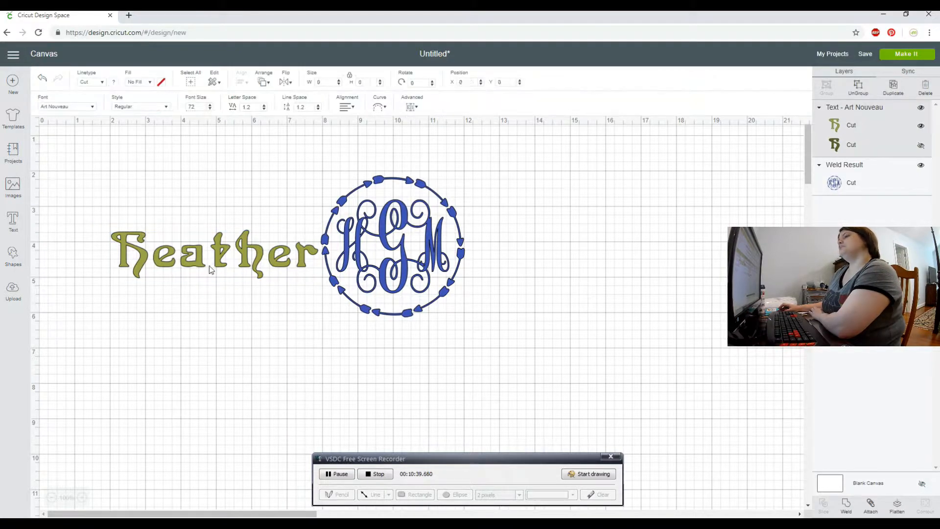
left_click(95, 107)
scroll(259, 272, "down", 5)
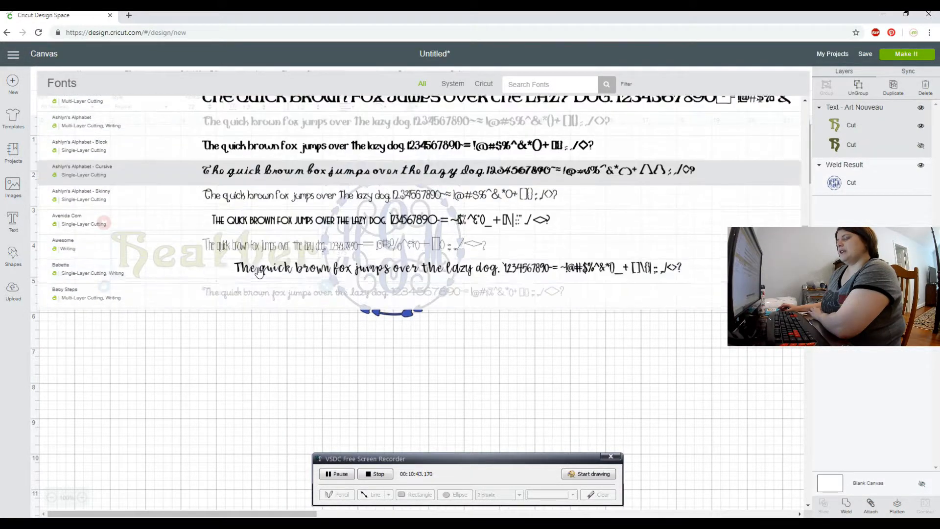
scroll(259, 271, "down", 10)
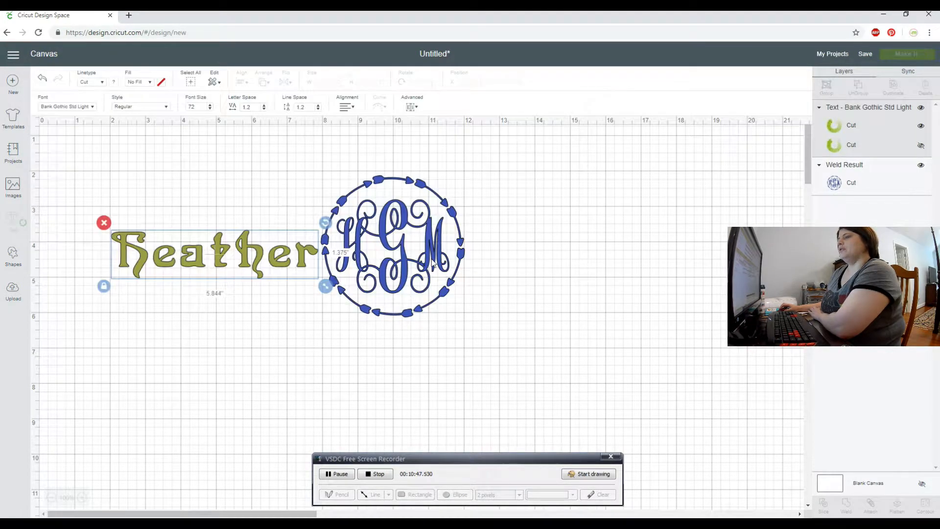
left_click_drag(294, 265, 254, 338)
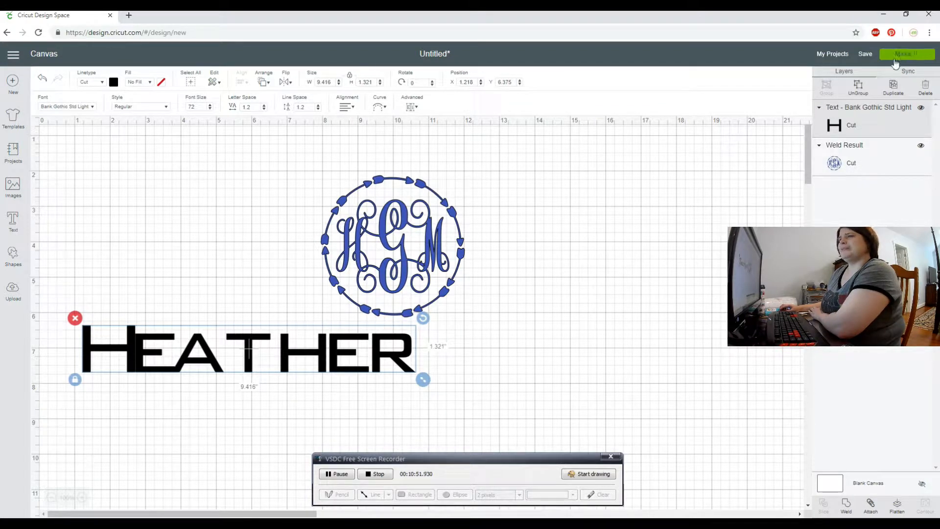
Preview both cutting mats, shift the name and monogram slightly on their mats, and return to the canvas
left_click(906, 54)
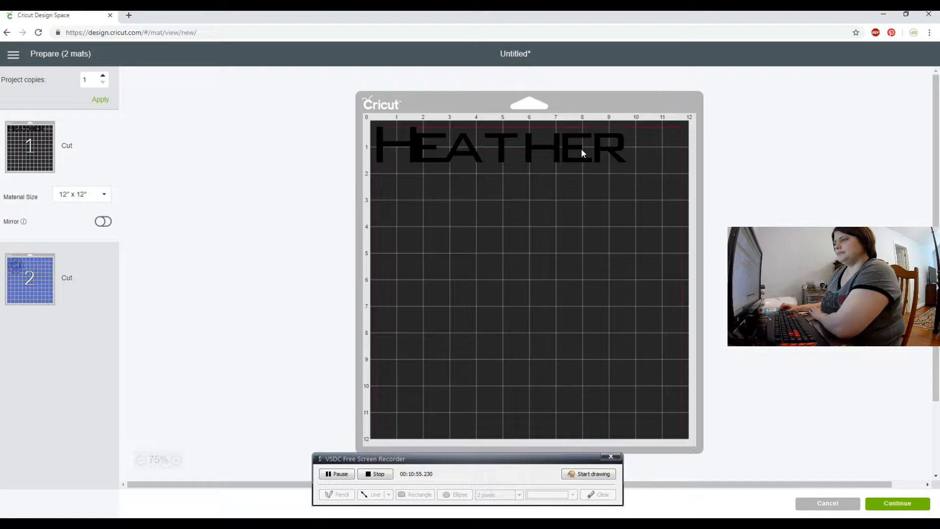
left_click_drag(581, 149, 598, 169)
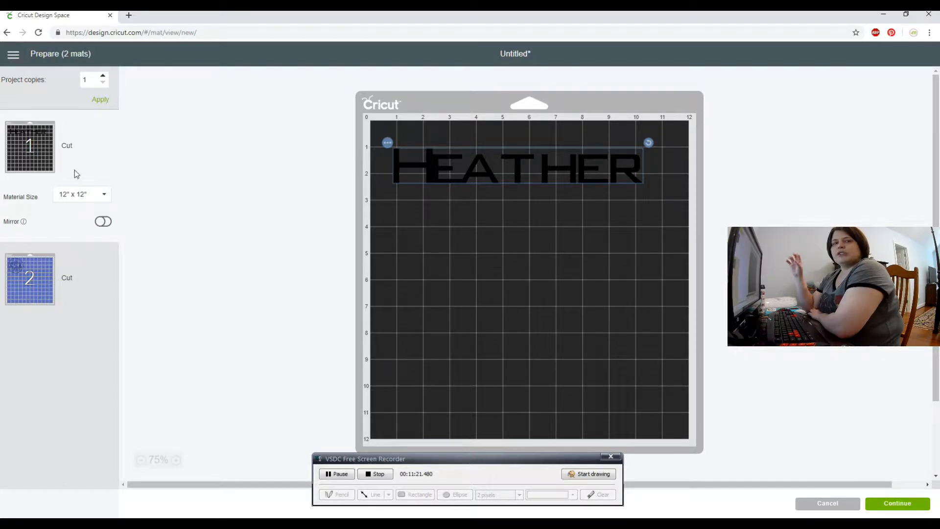
left_click(71, 284)
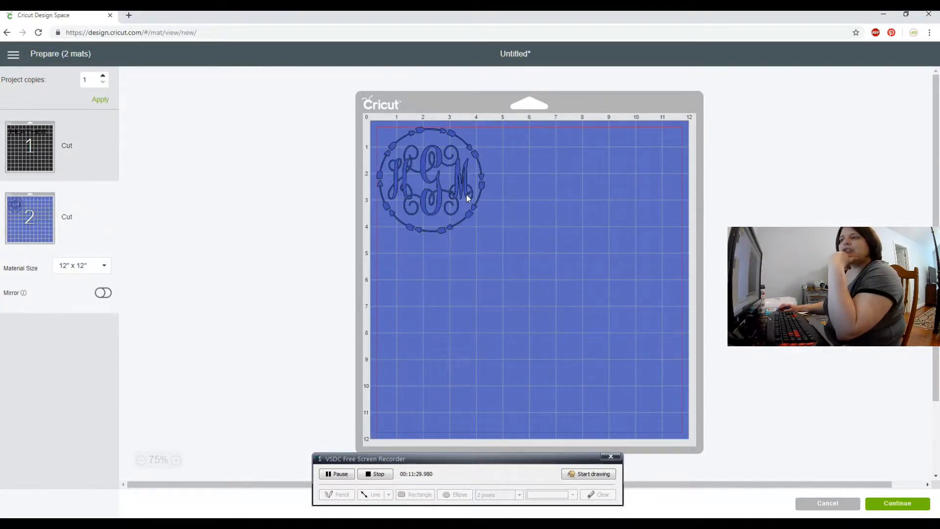
left_click_drag(466, 195, 472, 194)
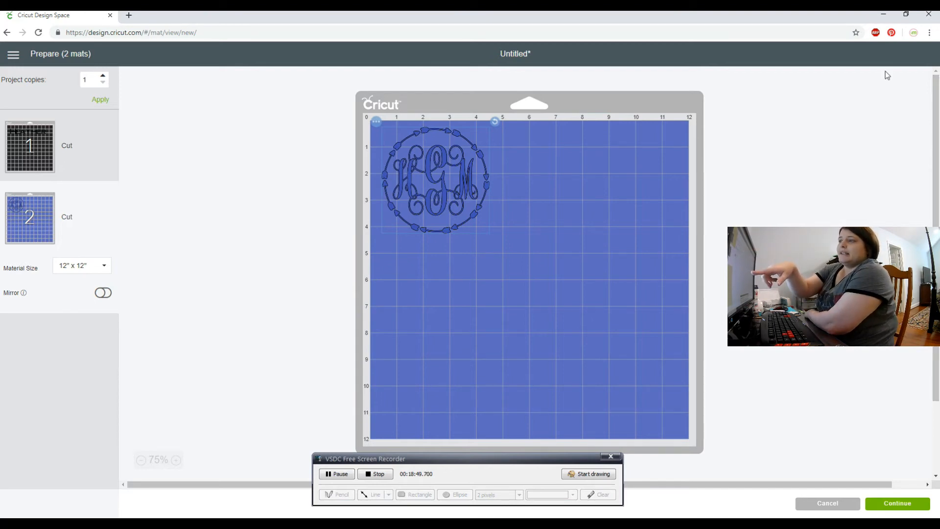
key("alt+Left")
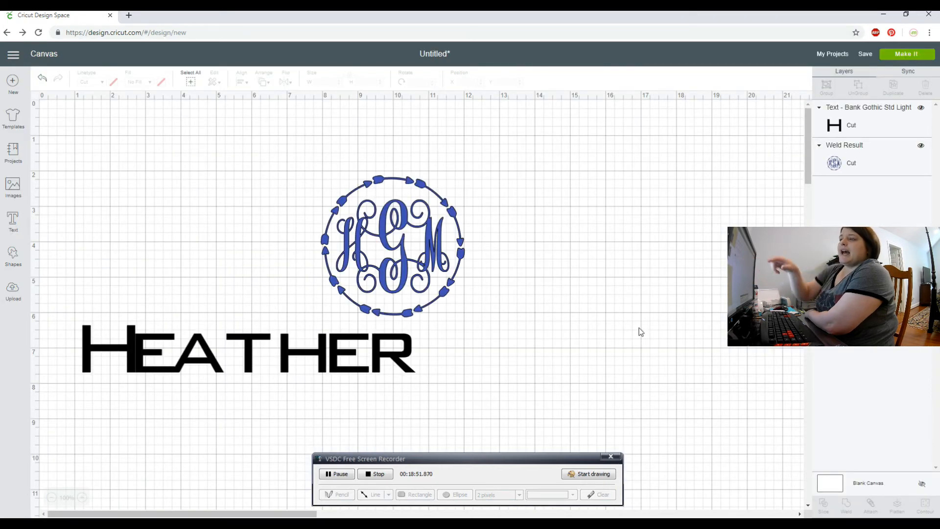
Prepare the project for cutting again, check the monogram's mat and continue to the machine connection stage
left_click(912, 54)
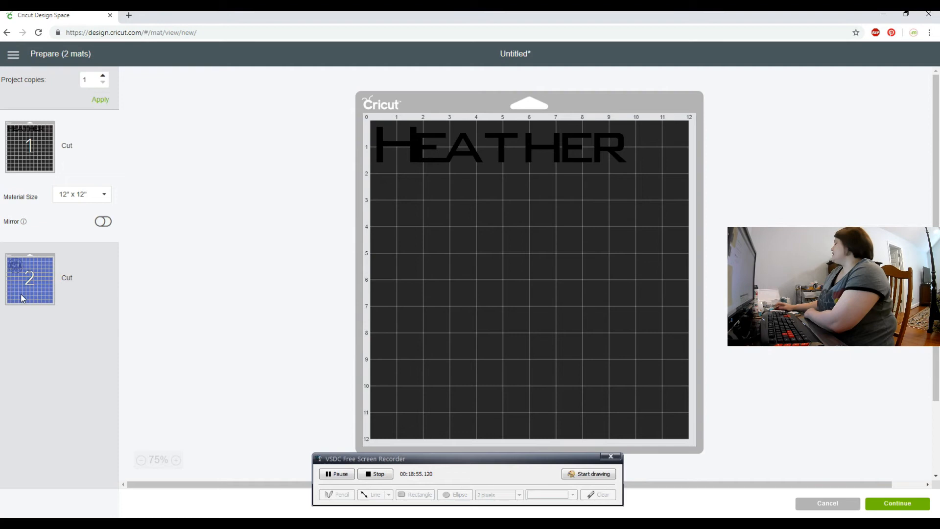
left_click(21, 294)
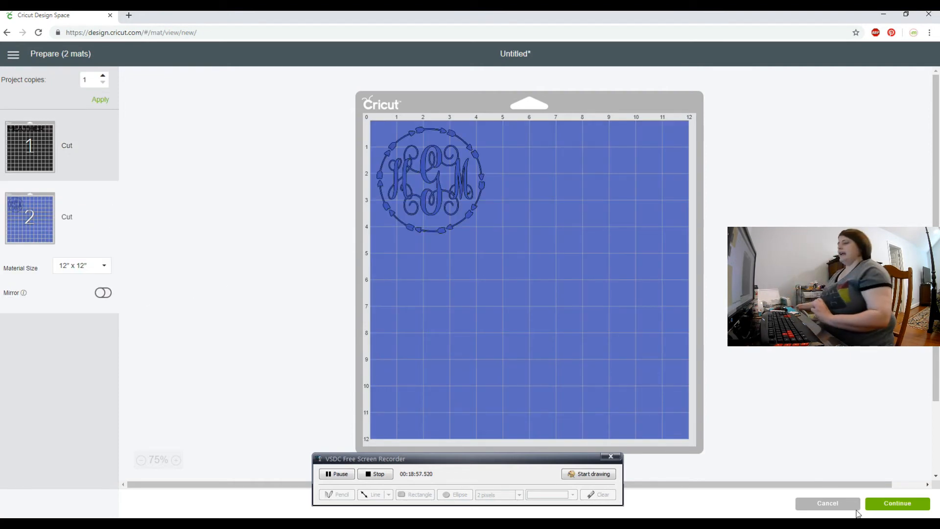
left_click(904, 503)
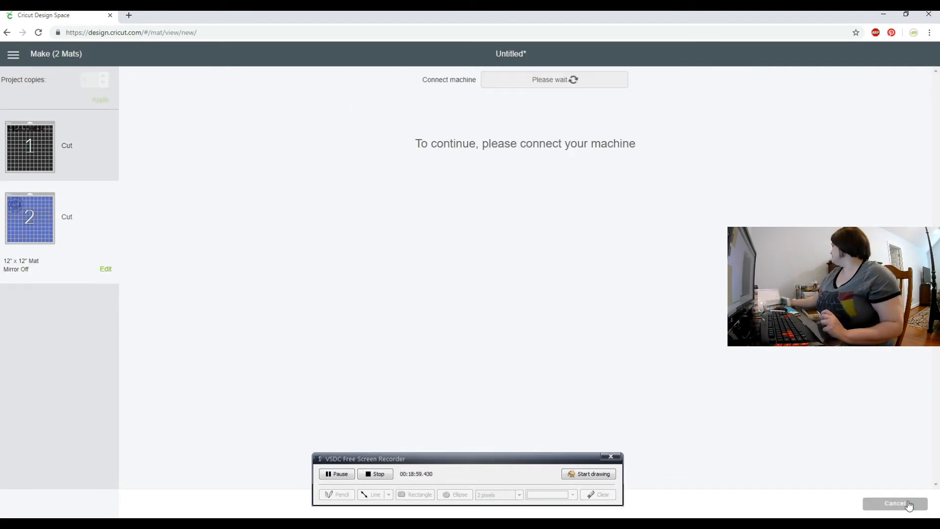